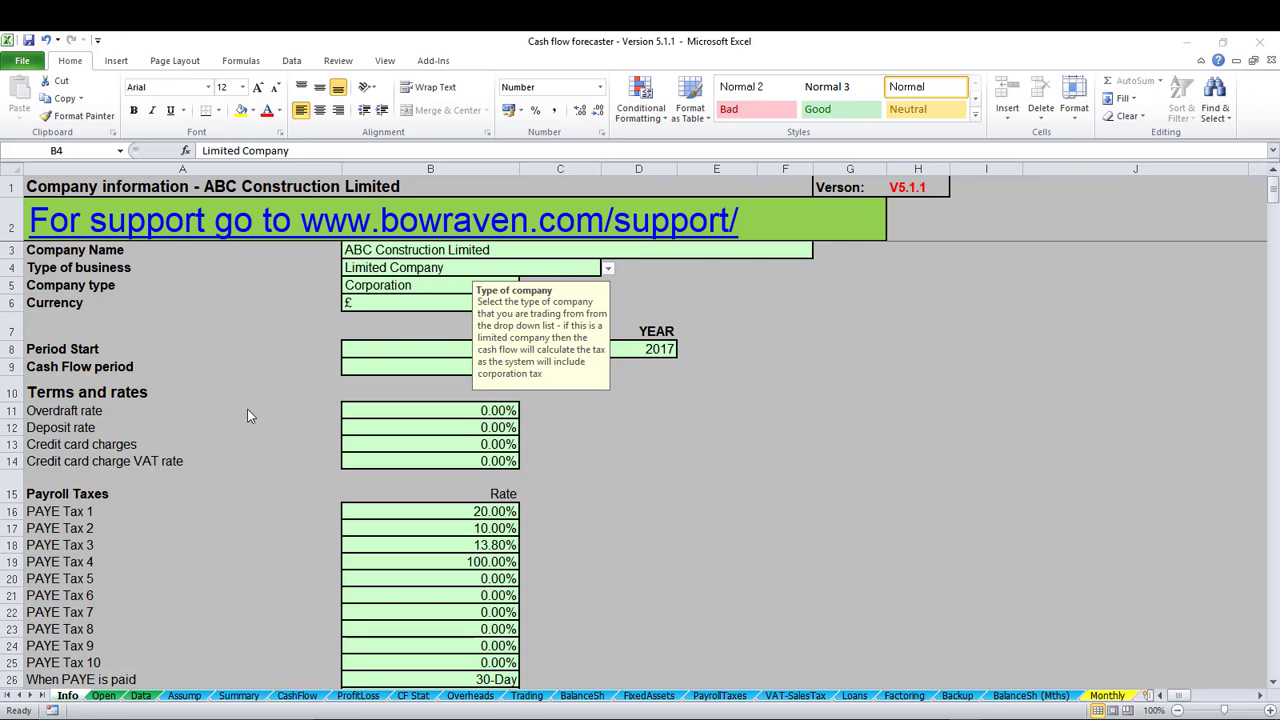
# Set the Period Start month to 12 in the company information.
pyautogui.click(138, 698)
pyautogui.press('Tab')
pyautogui.press('Tab')
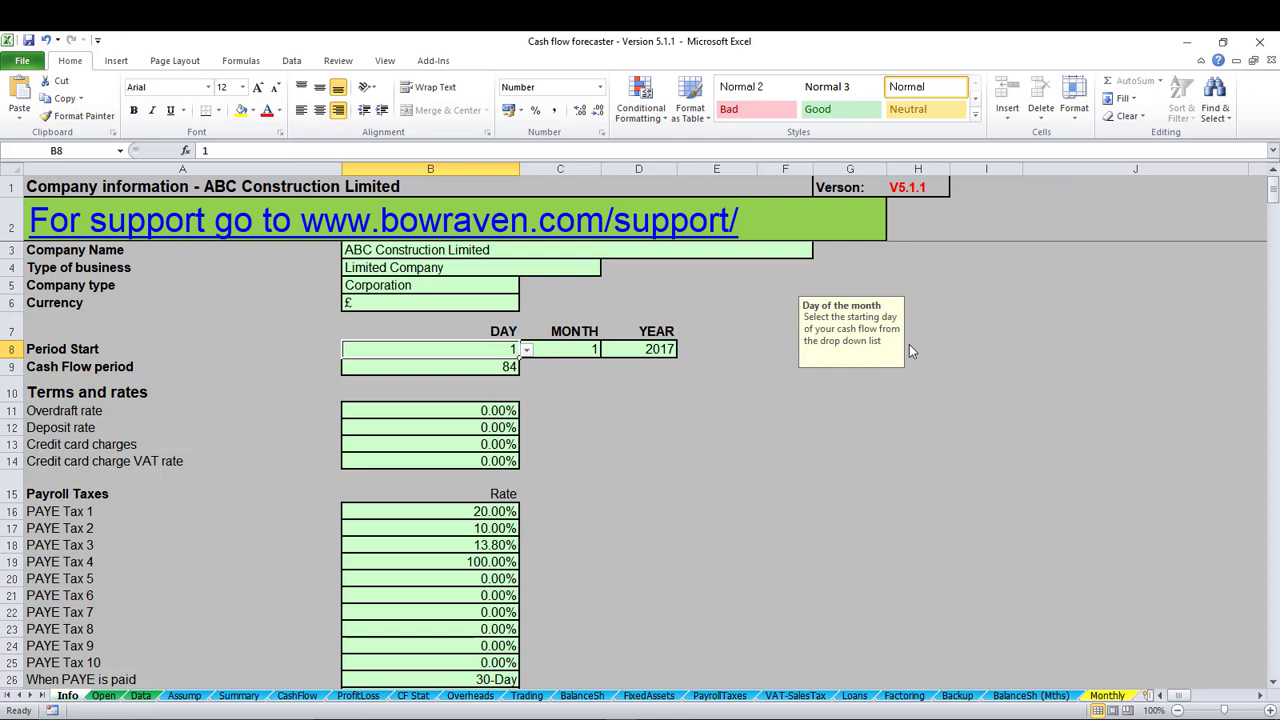
pyautogui.press('Tab')
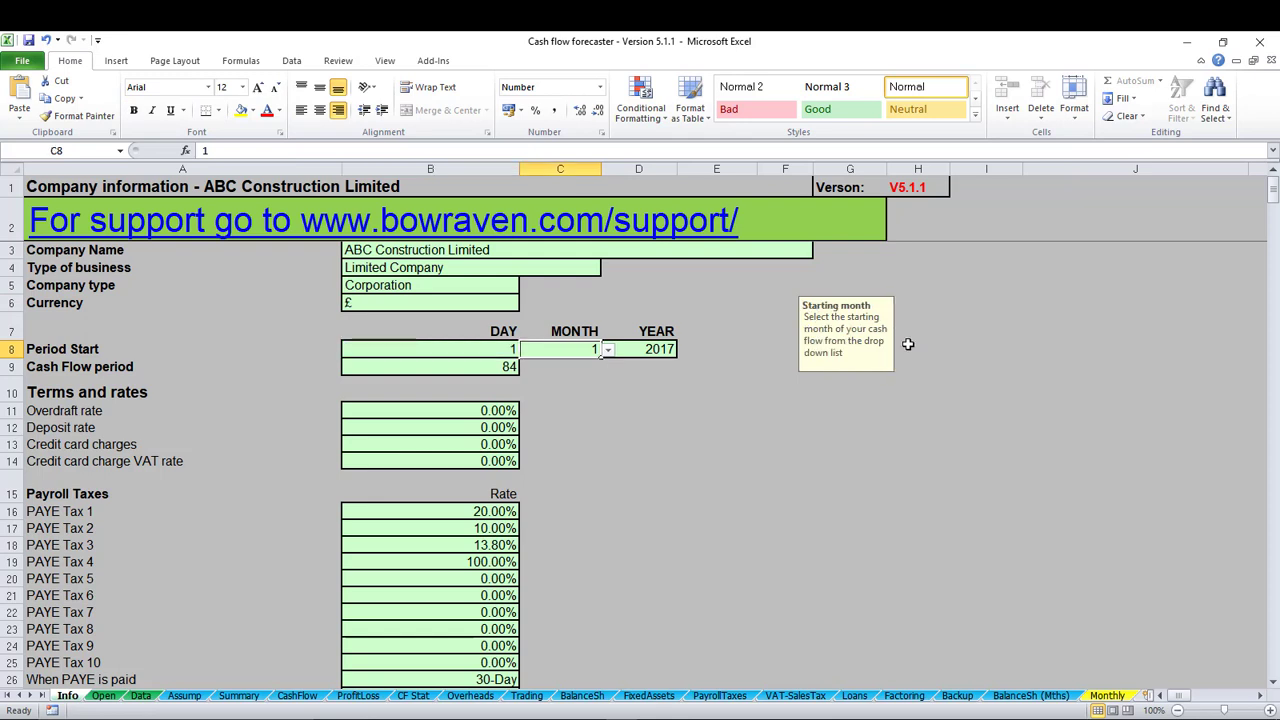
pyautogui.write('12')
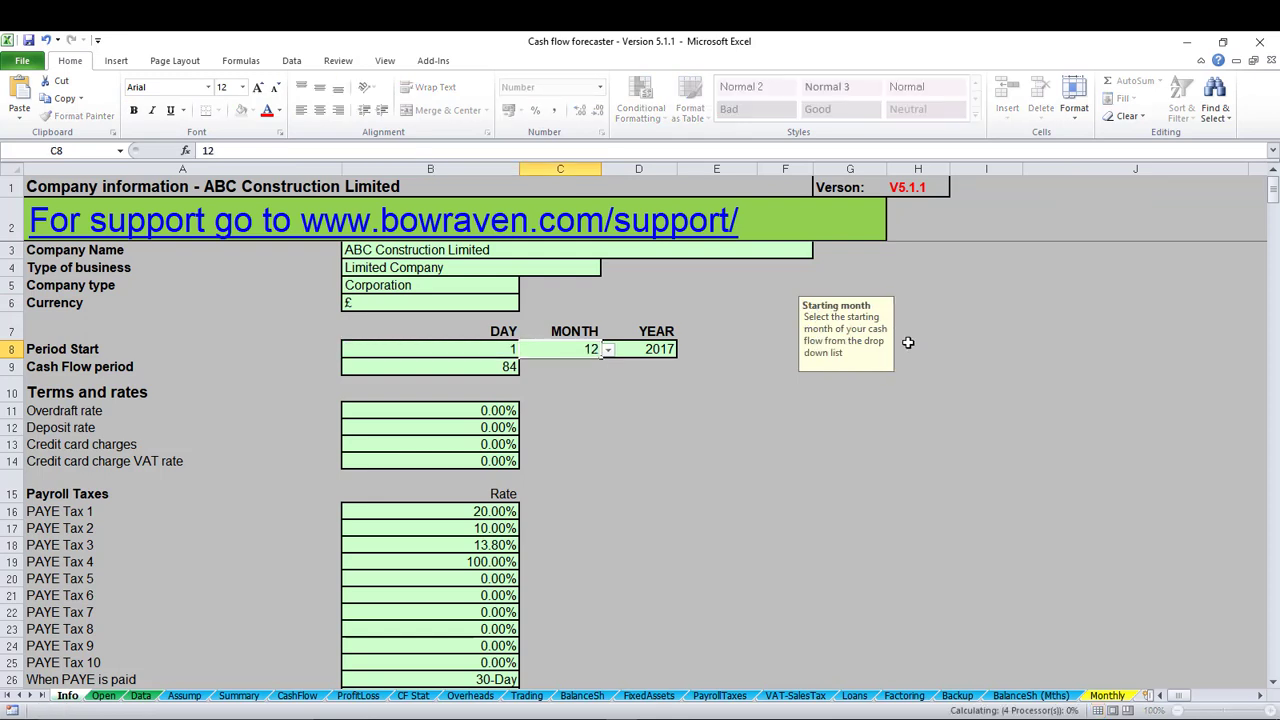
pyautogui.press('Return')
pyautogui.press('Up')
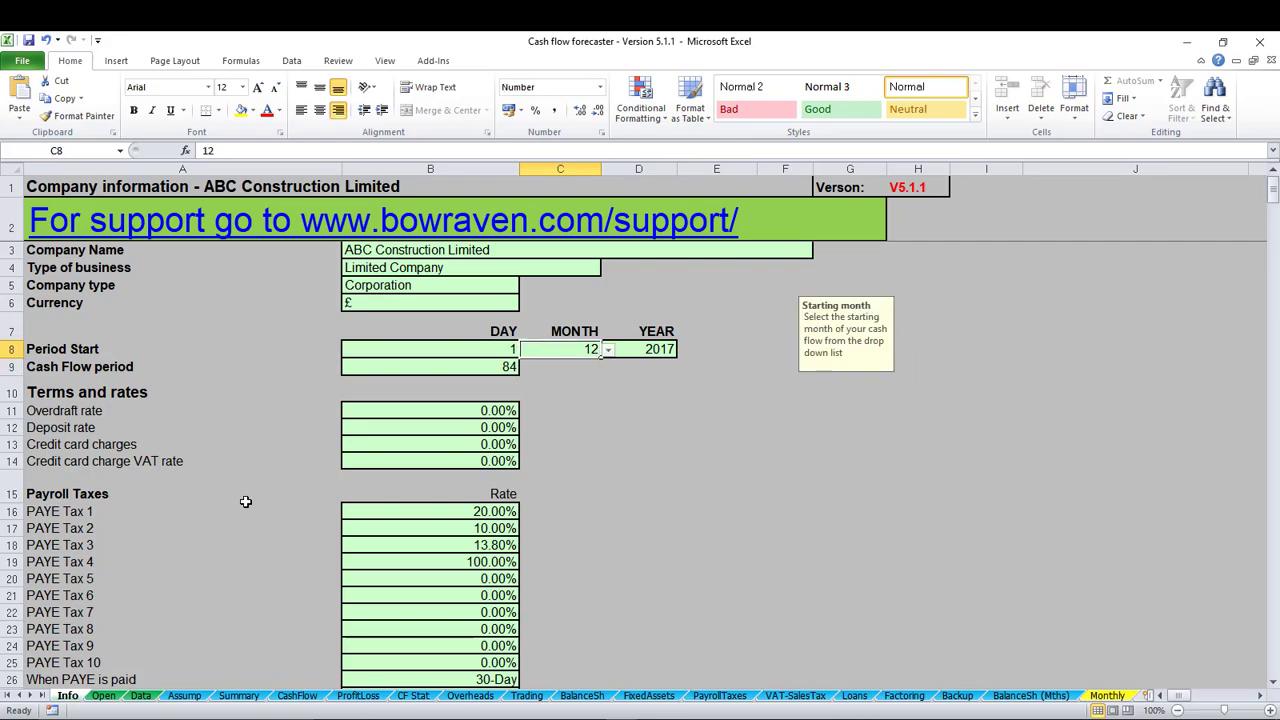
# Enter Dec-17 sales of 5000 for turnover Type 1 on the Data sheet.
pyautogui.click(140, 695)
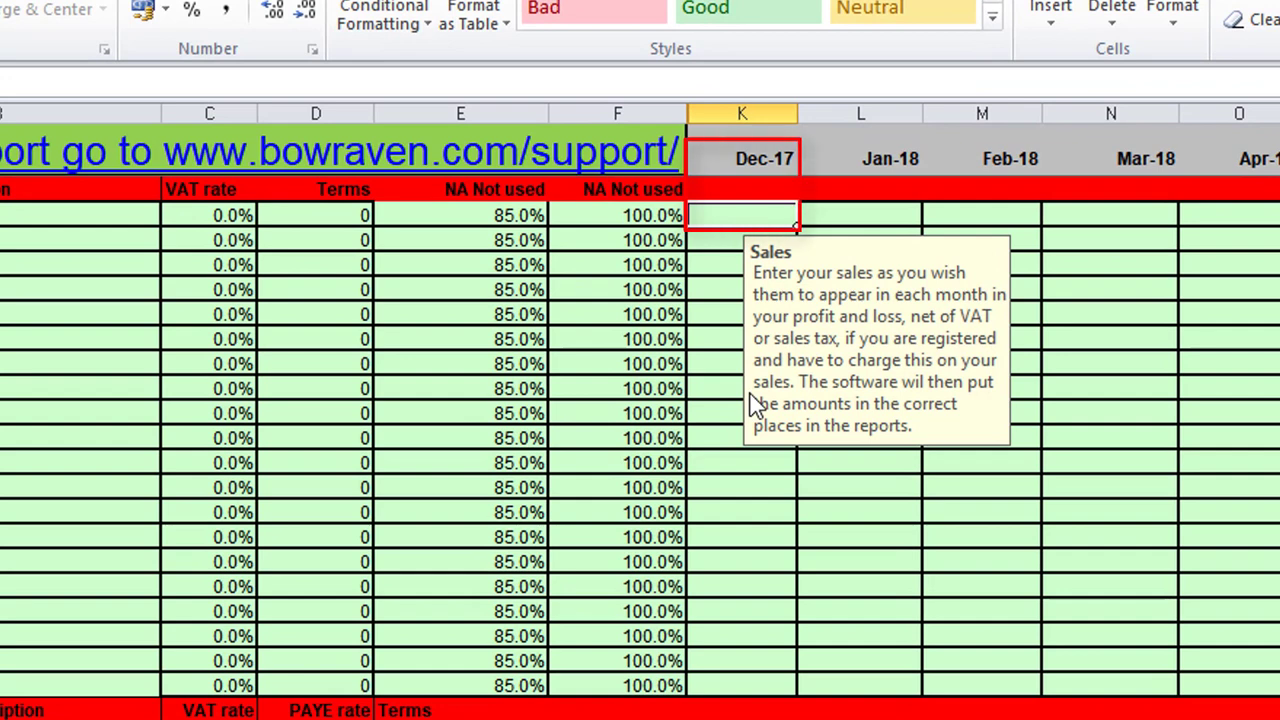
pyautogui.write('5000')
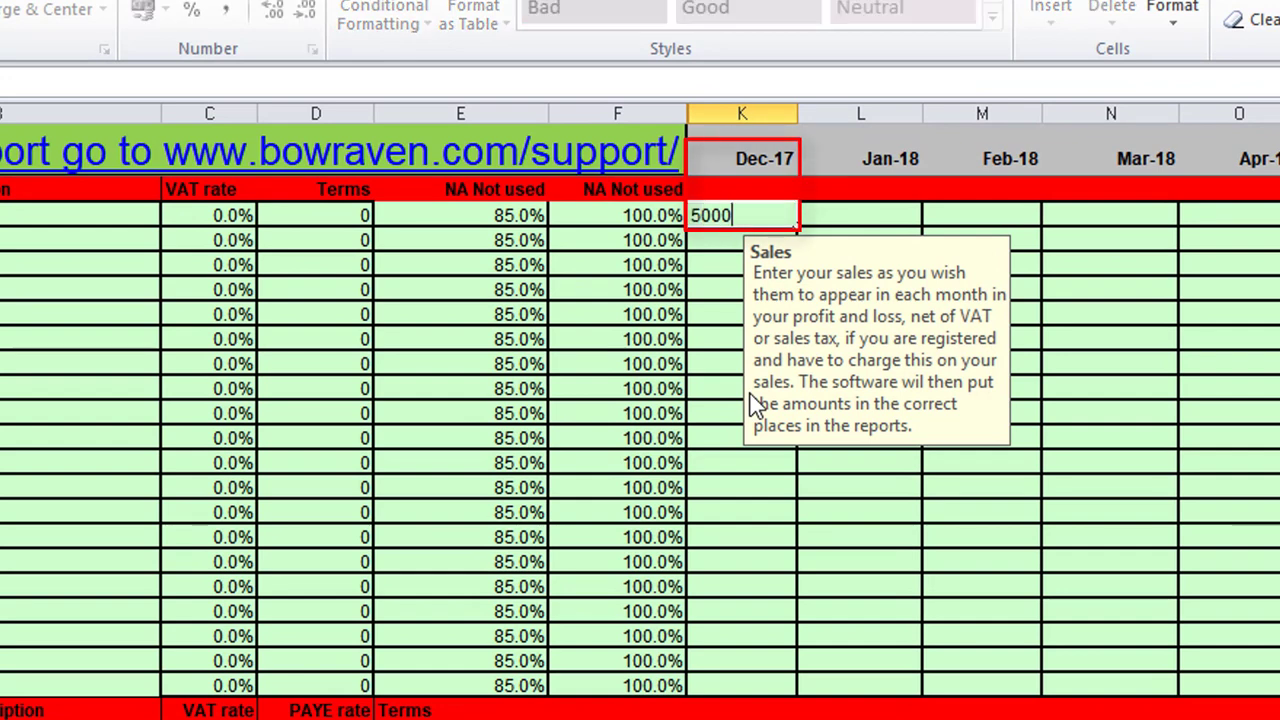
pyautogui.press('Return')
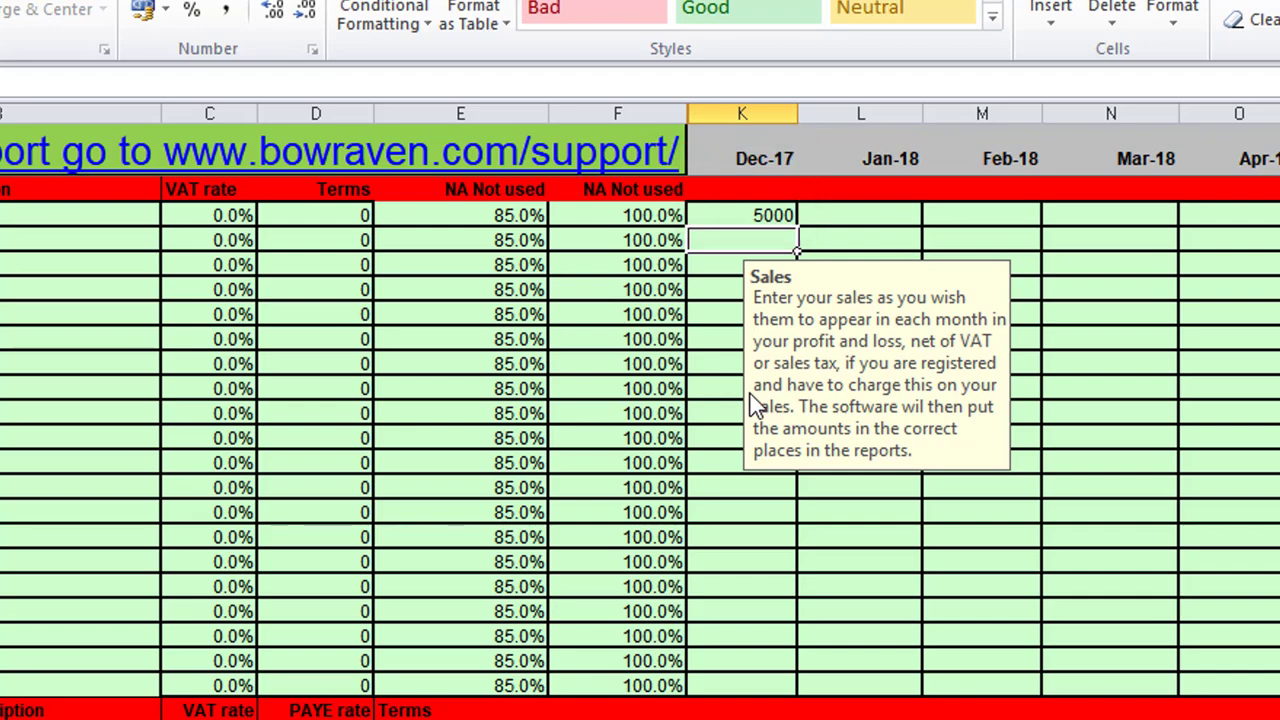
pyautogui.press('Up')
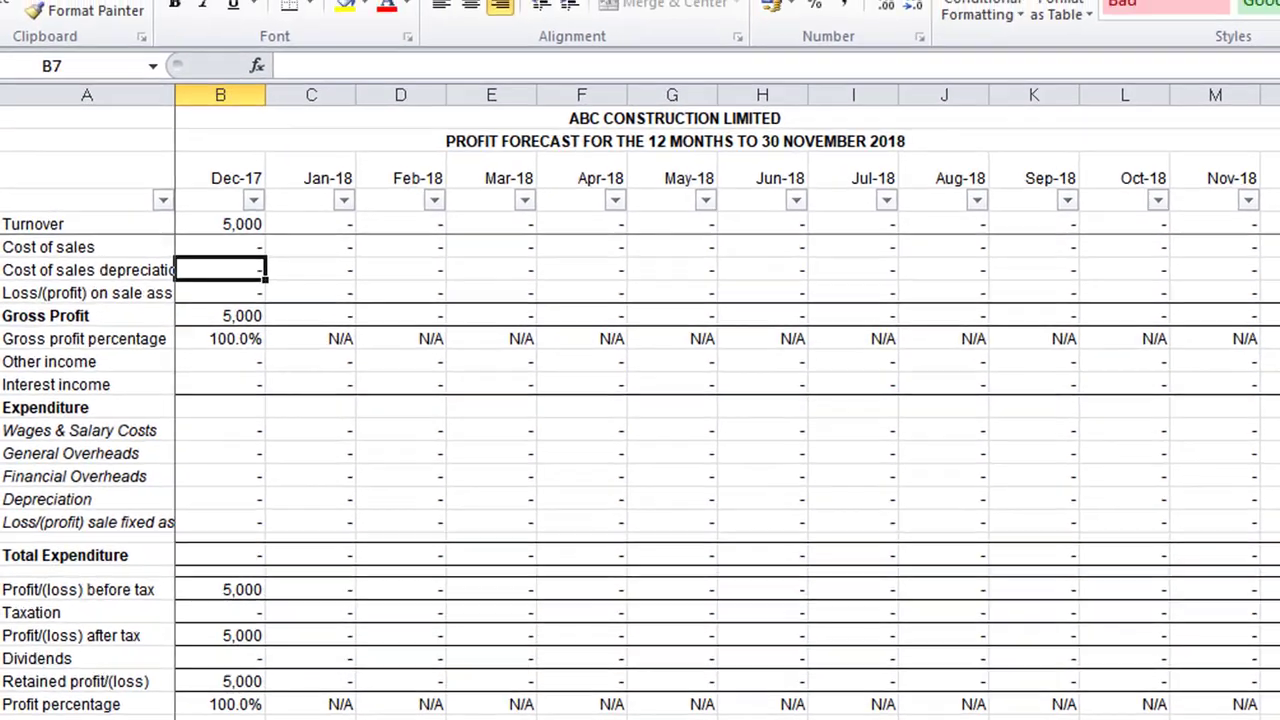
# Check the Dec-17 turnover in the profit forecast and the matching receipts in the cash forecast.
pyautogui.press('Up')
pyautogui.press('Up')
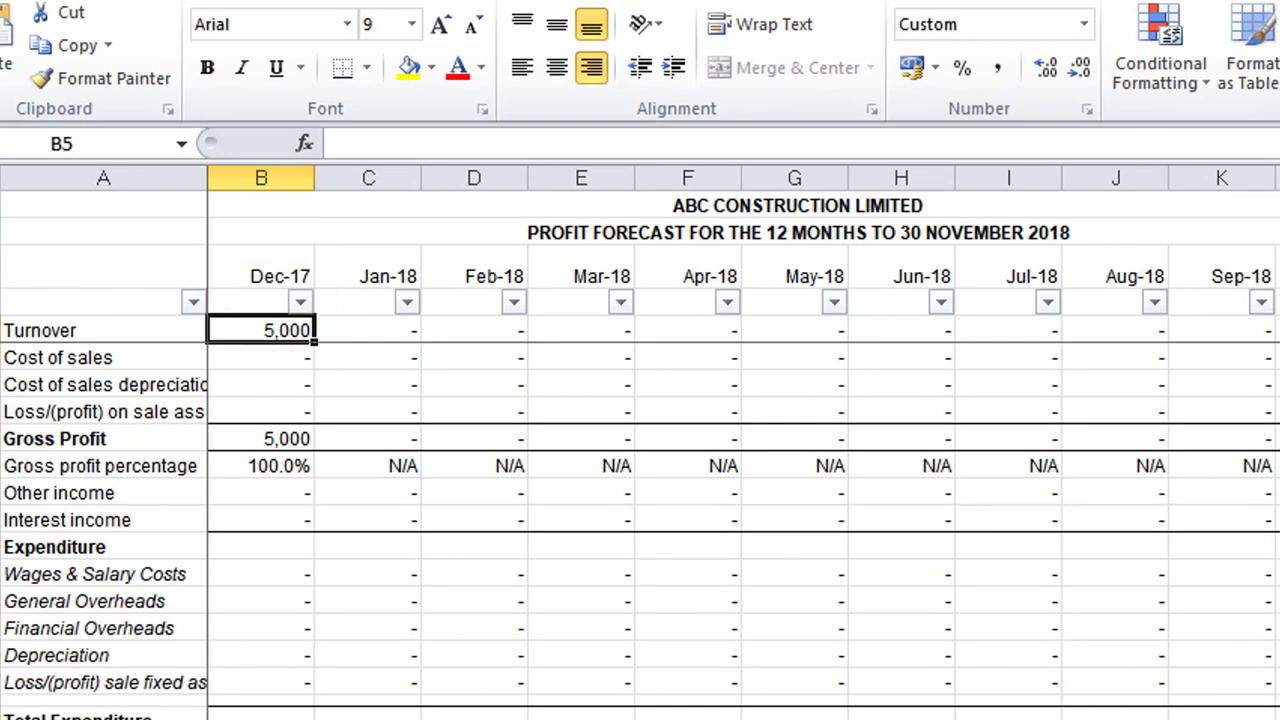
pyautogui.hotkey('ctrl', 'pagedown')
pyautogui.press('Up')
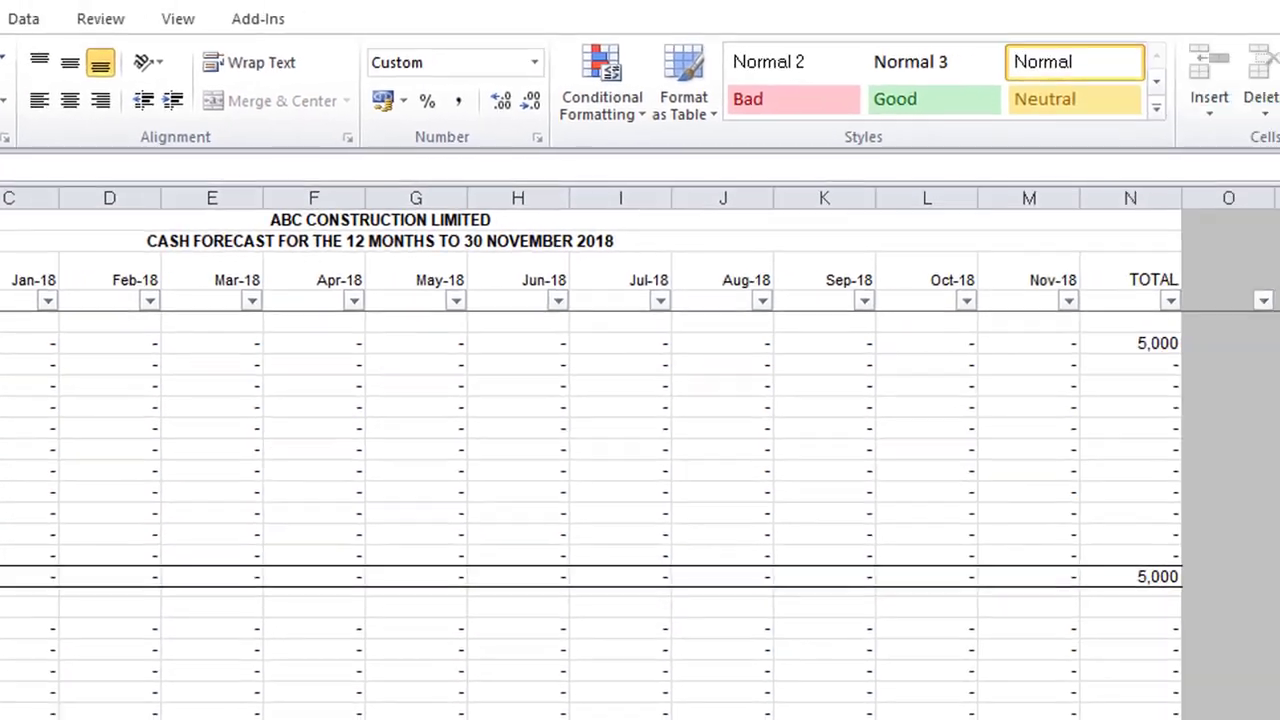
# Set the payment terms for turnover Type 1 to 1 and check the profit and cash forecasts.
pyautogui.hotkey('ctrl', 'pageup')
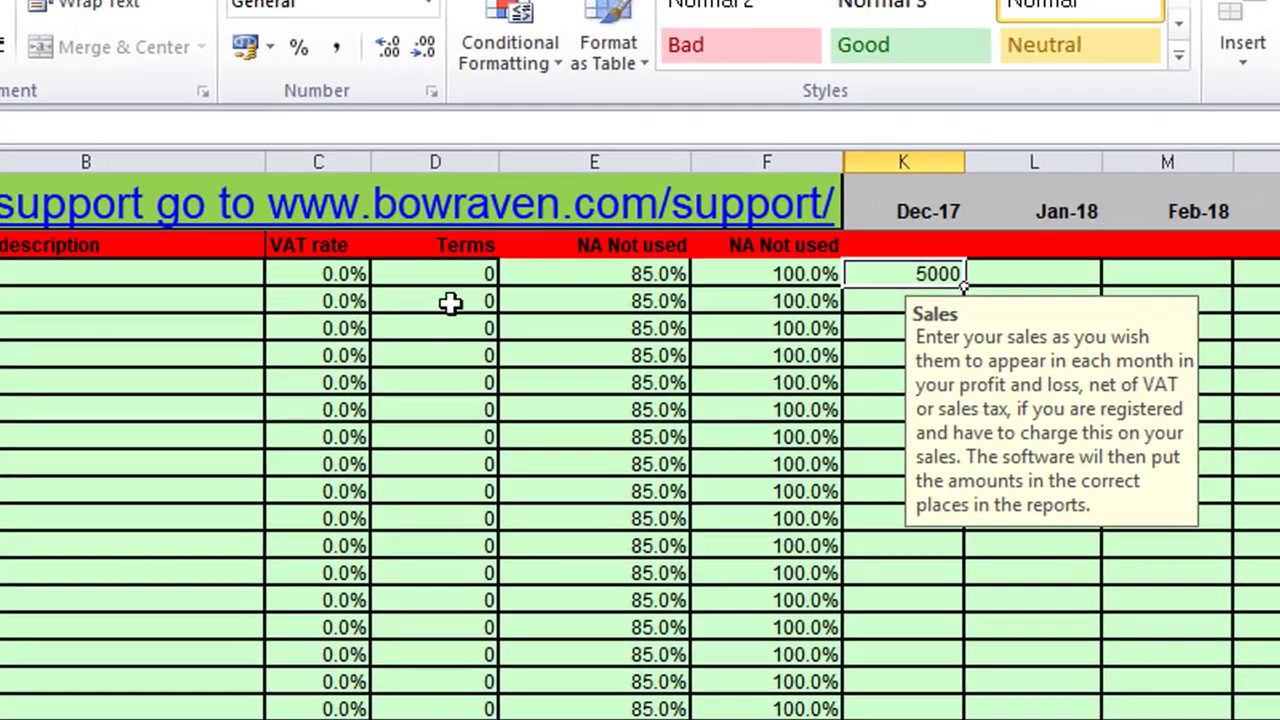
pyautogui.click(437, 273)
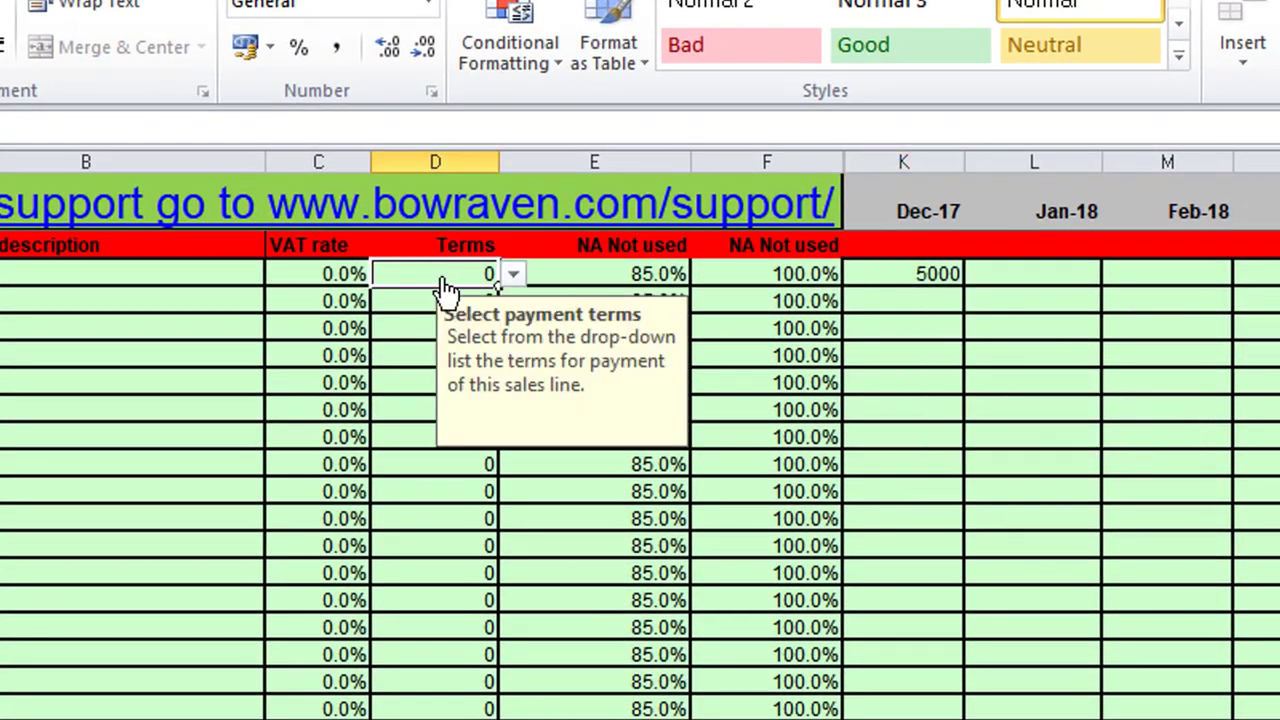
pyautogui.write('1')
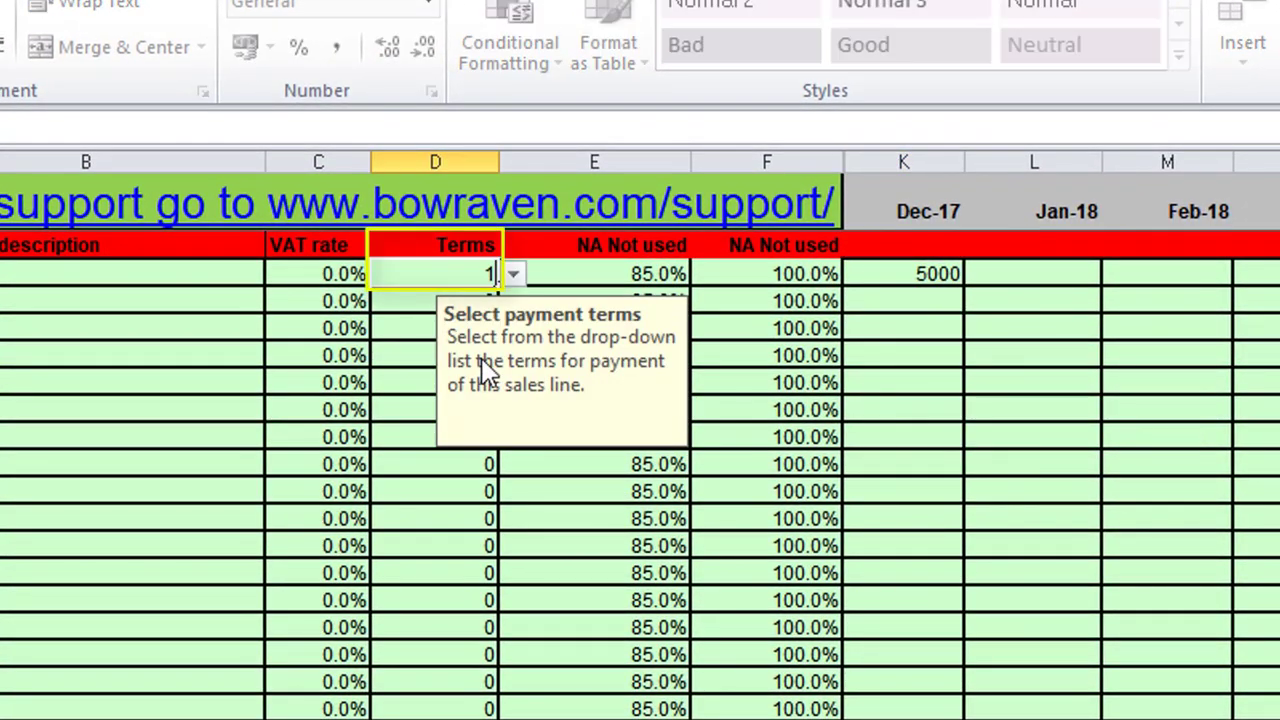
pyautogui.press('Return')
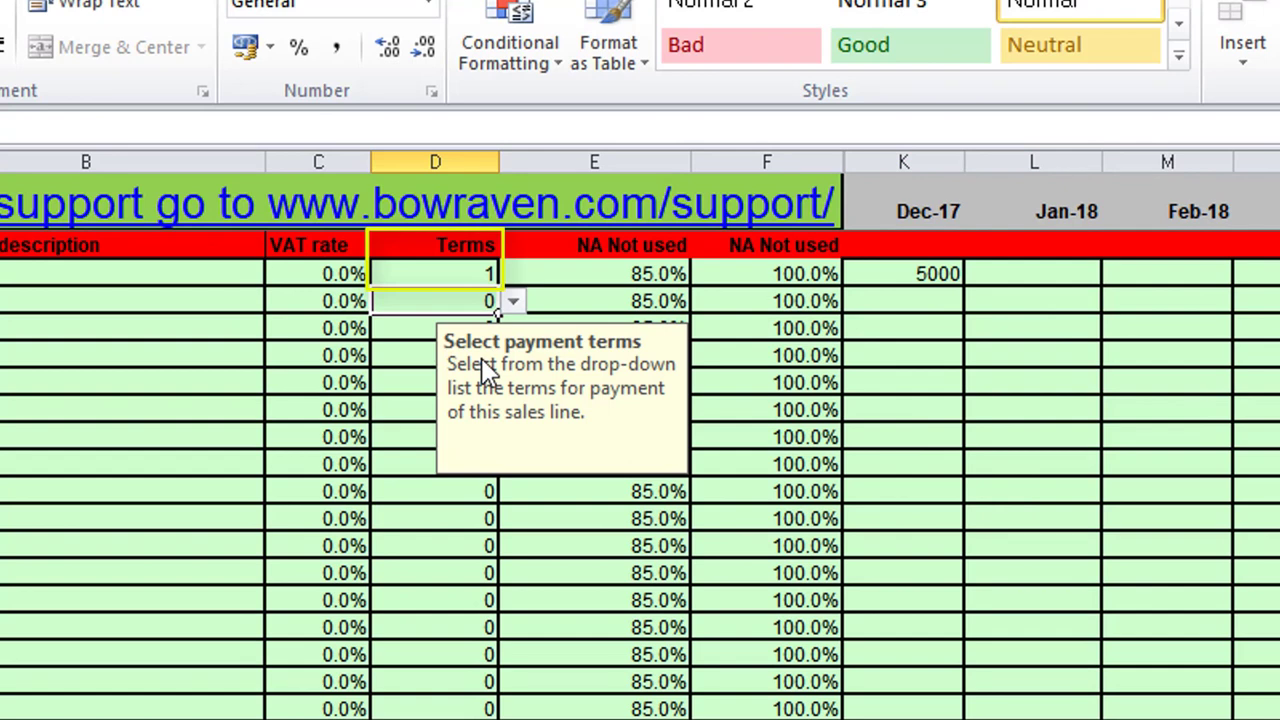
pyautogui.press('Up')
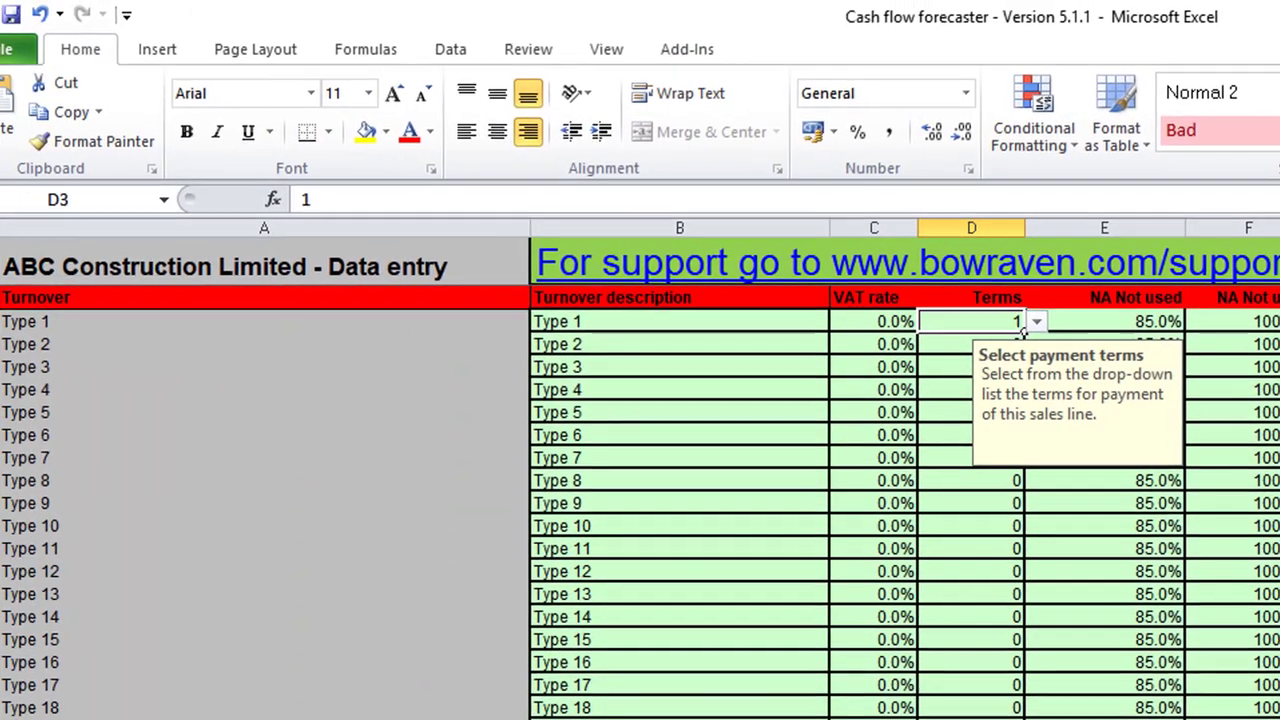
pyautogui.hotkey('ctrl', 'pagedown')
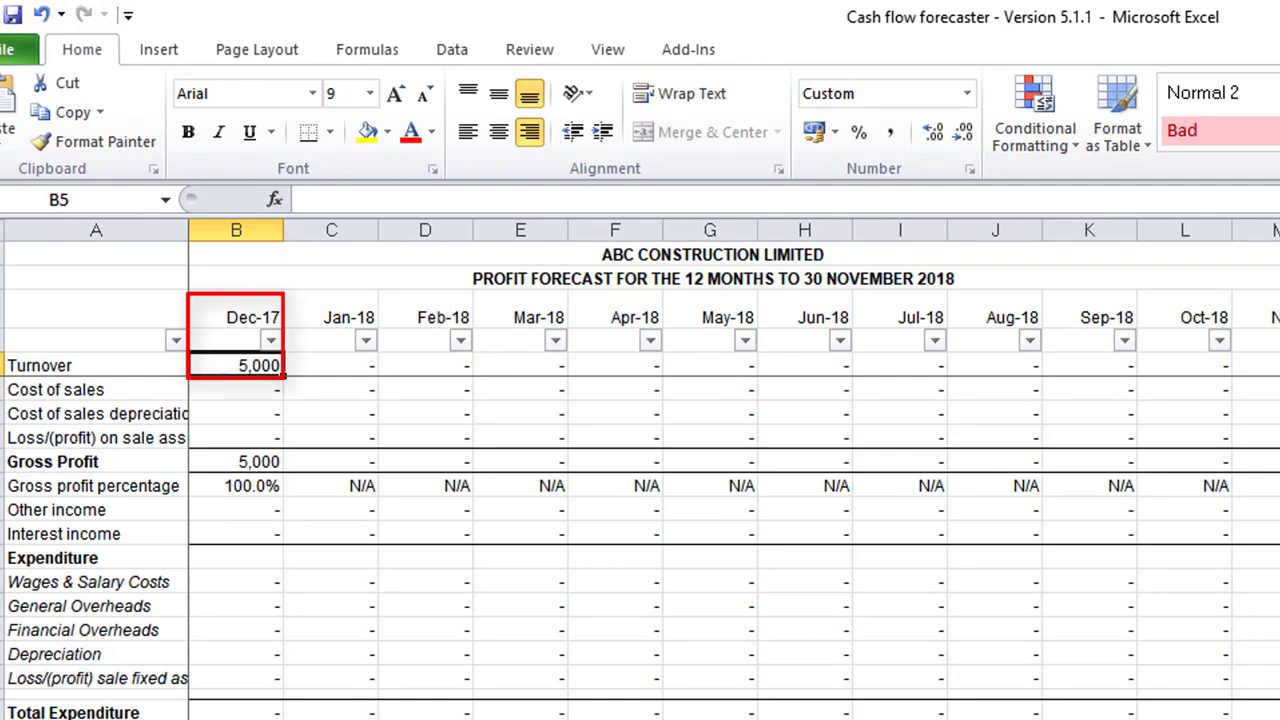
pyautogui.hotkey('ctrl', 'pagedown')
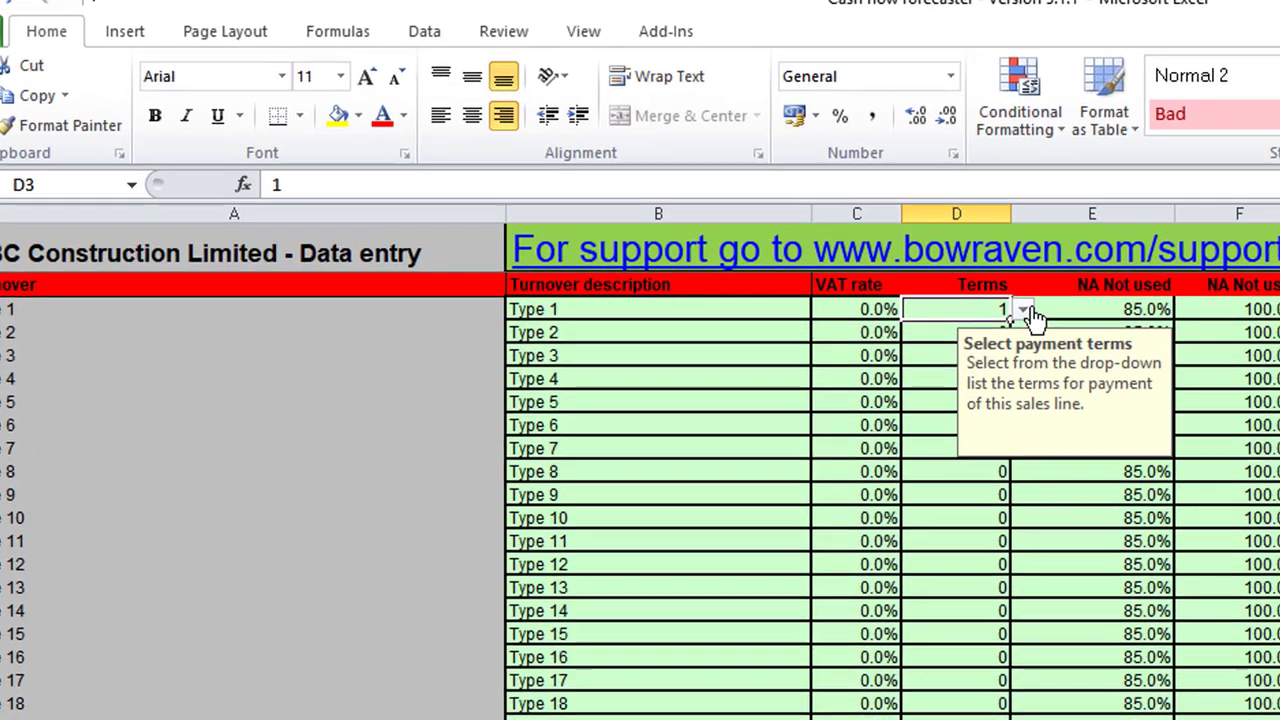
# Choose 4 as the payment terms for turnover Type 1 on the Data sheet.
pyautogui.click(1028, 310)
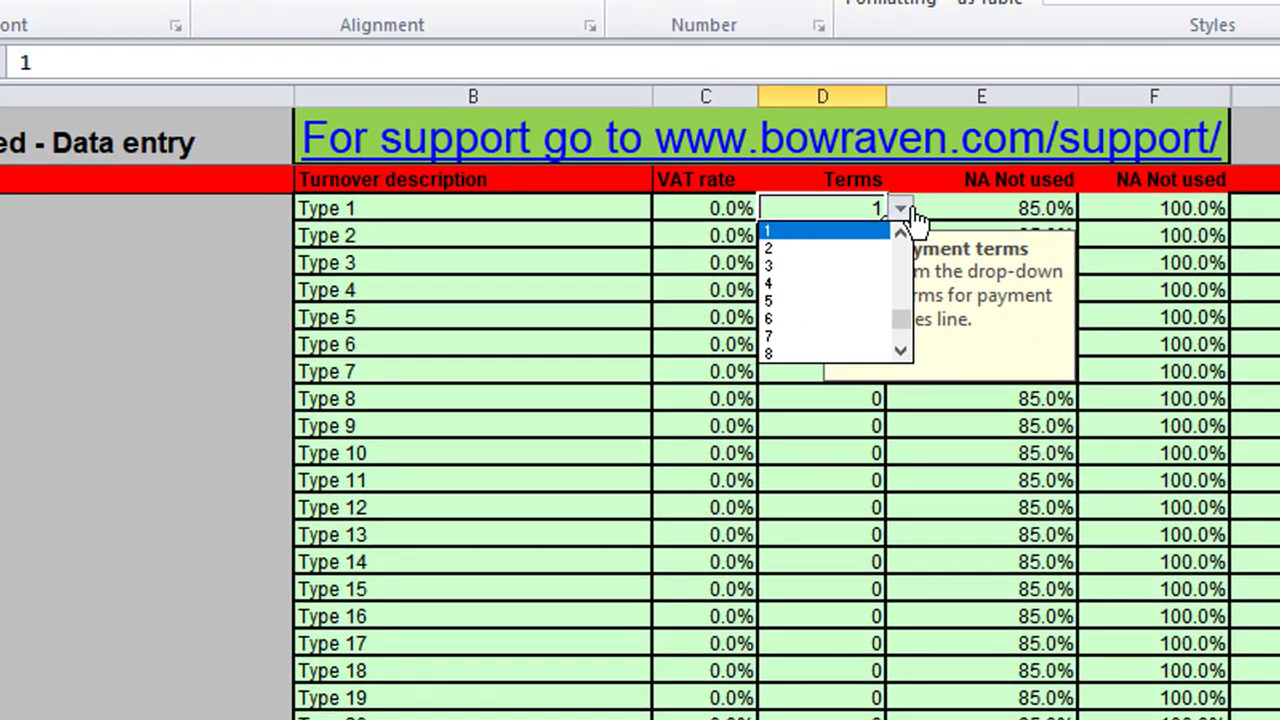
pyautogui.moveTo(910, 335); pyautogui.dragTo(910, 348)
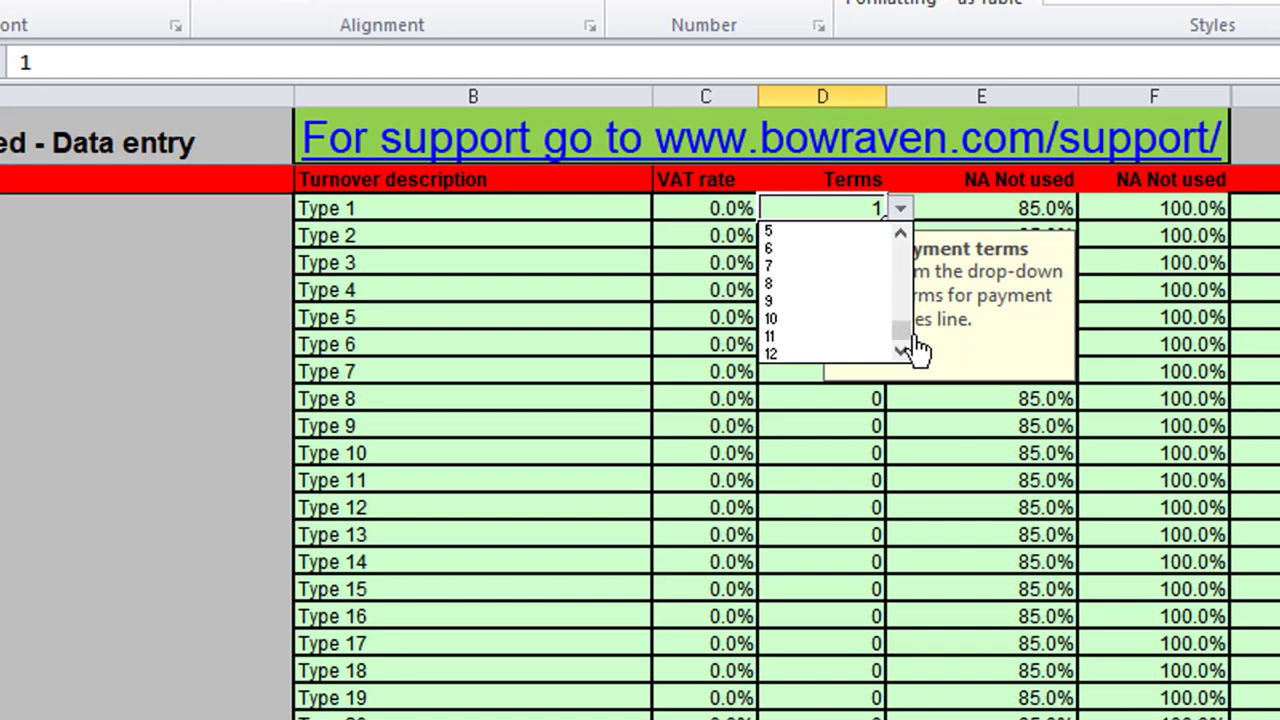
pyautogui.doubleClick(903, 235)
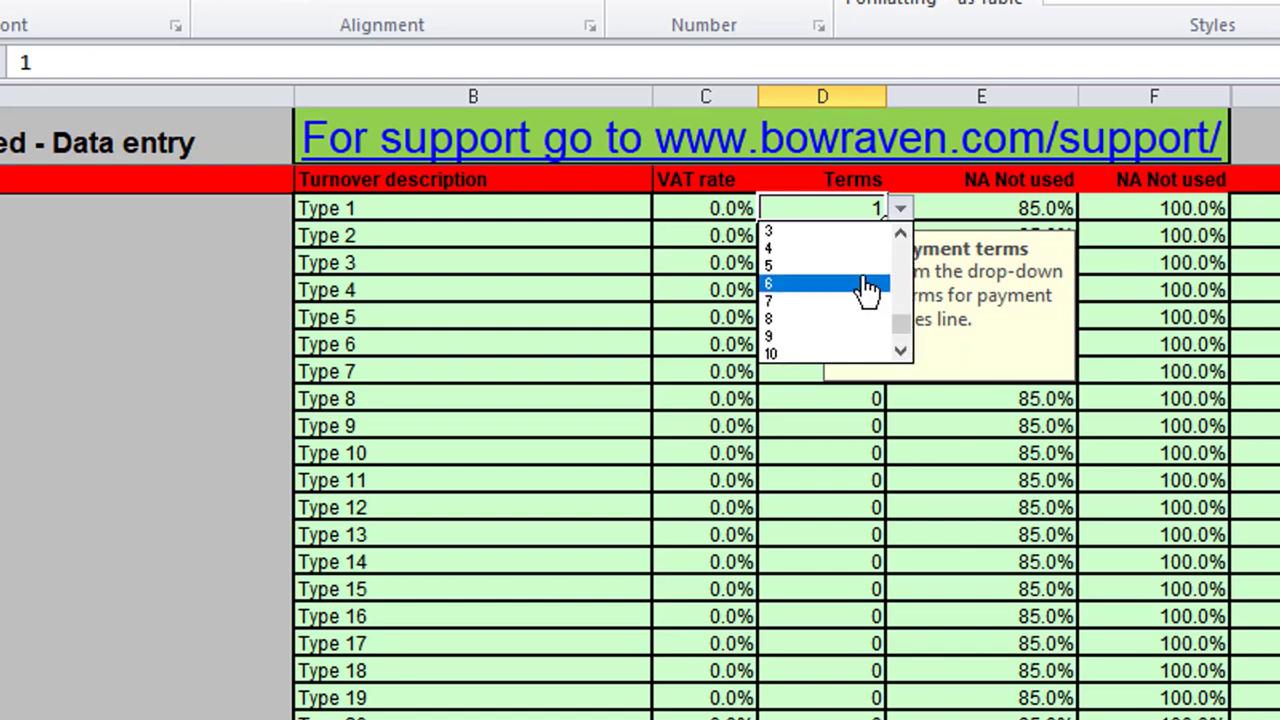
pyautogui.click(790, 250)
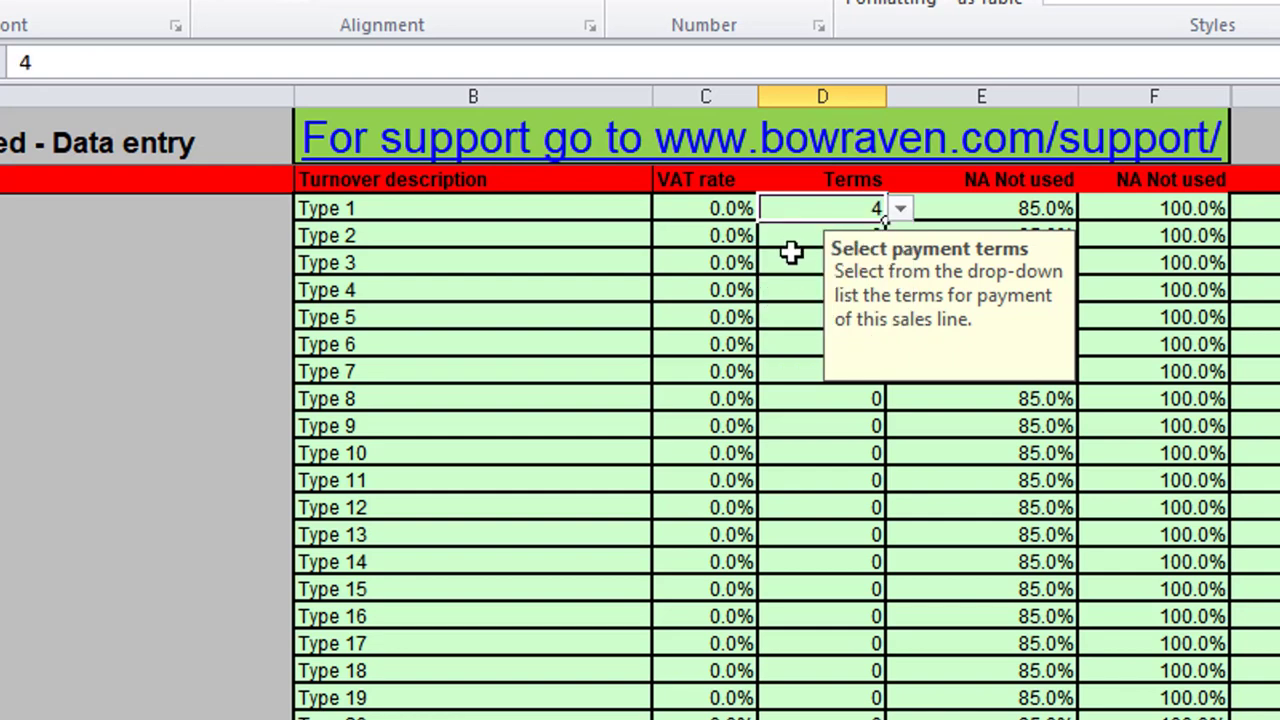
# Set the VAT rate for turnover Type 1 to 20% and check the Apr-18 receipts in the cash forecast.
pyautogui.press('Tab')
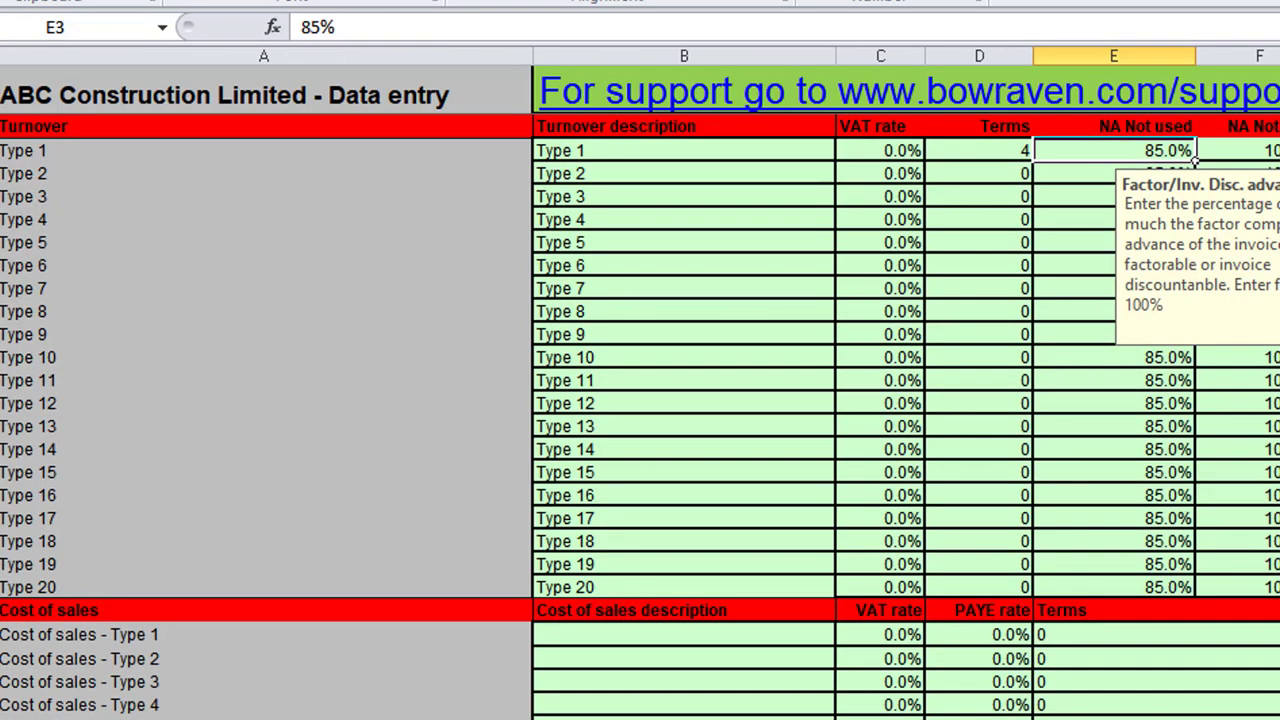
pyautogui.press('Left')
pyautogui.press('Left')
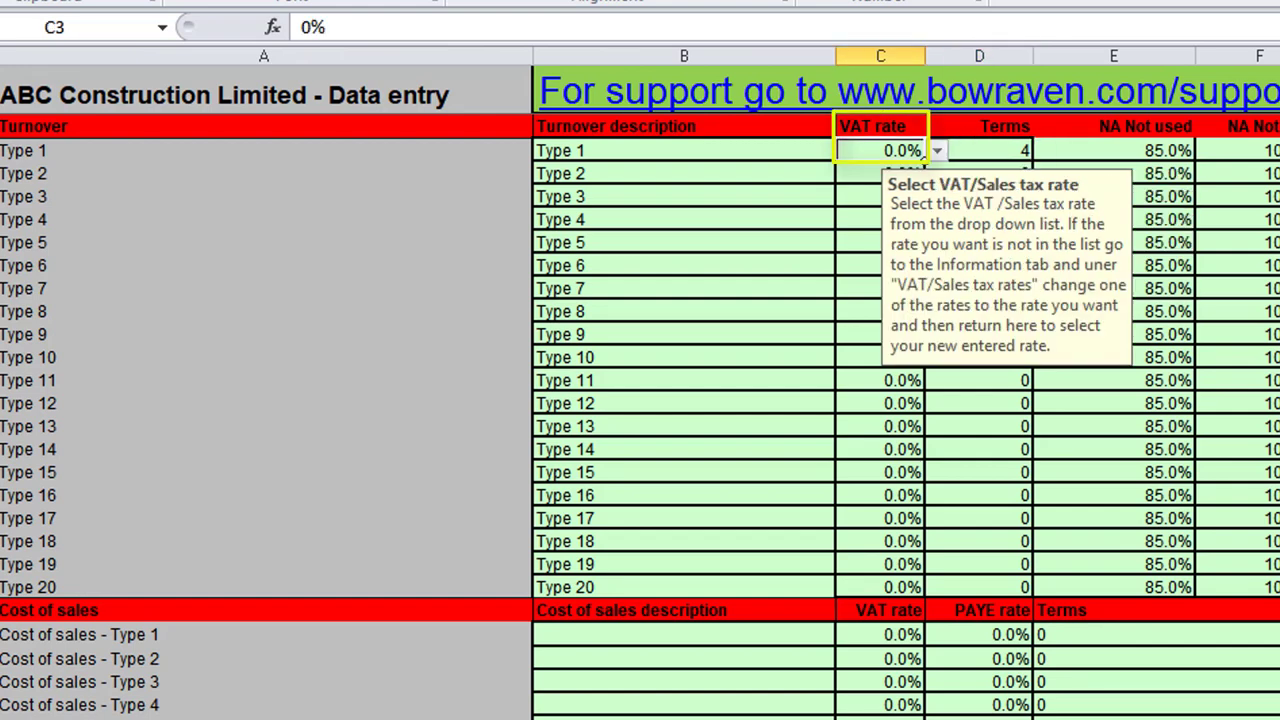
pyautogui.write('20')
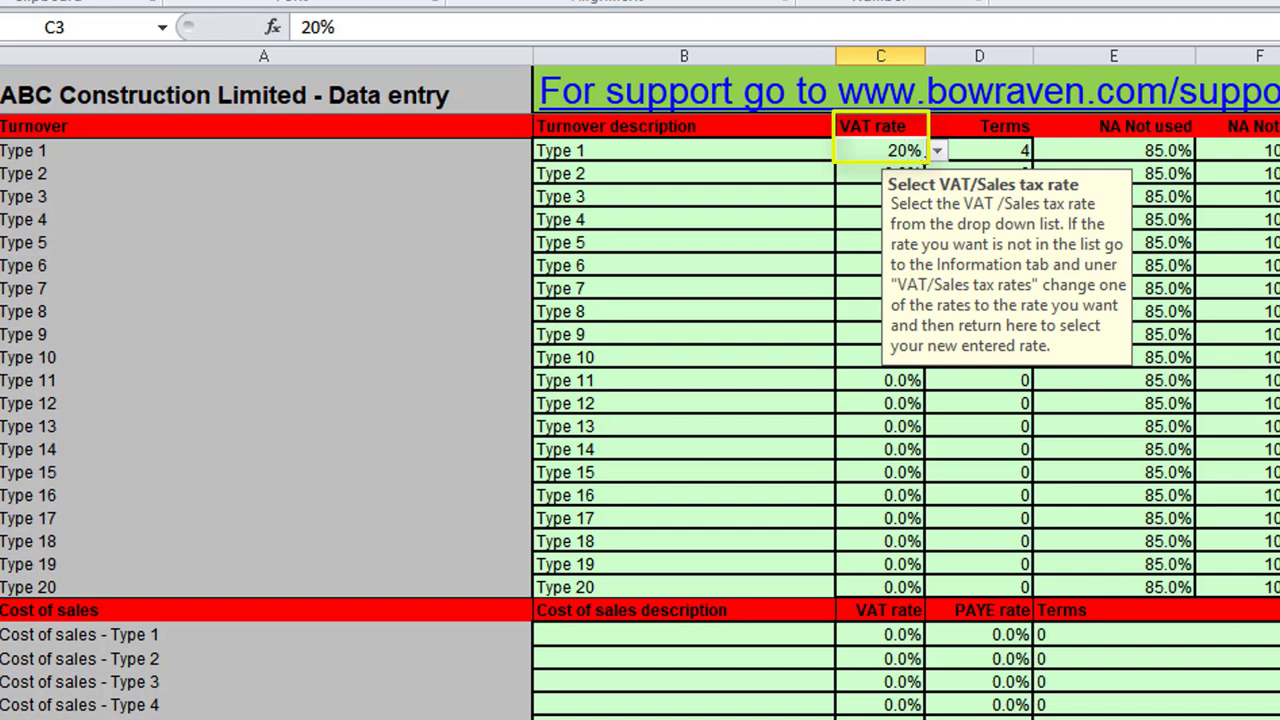
pyautogui.press('Return')
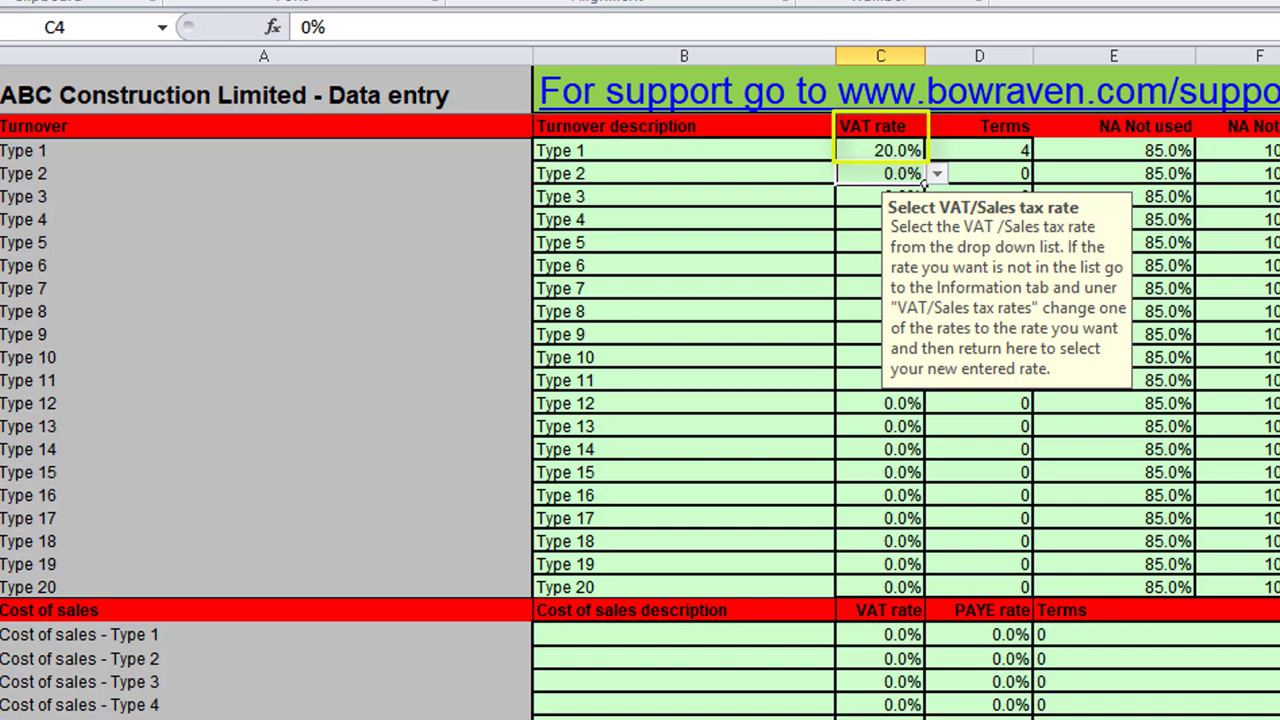
pyautogui.press('Up')
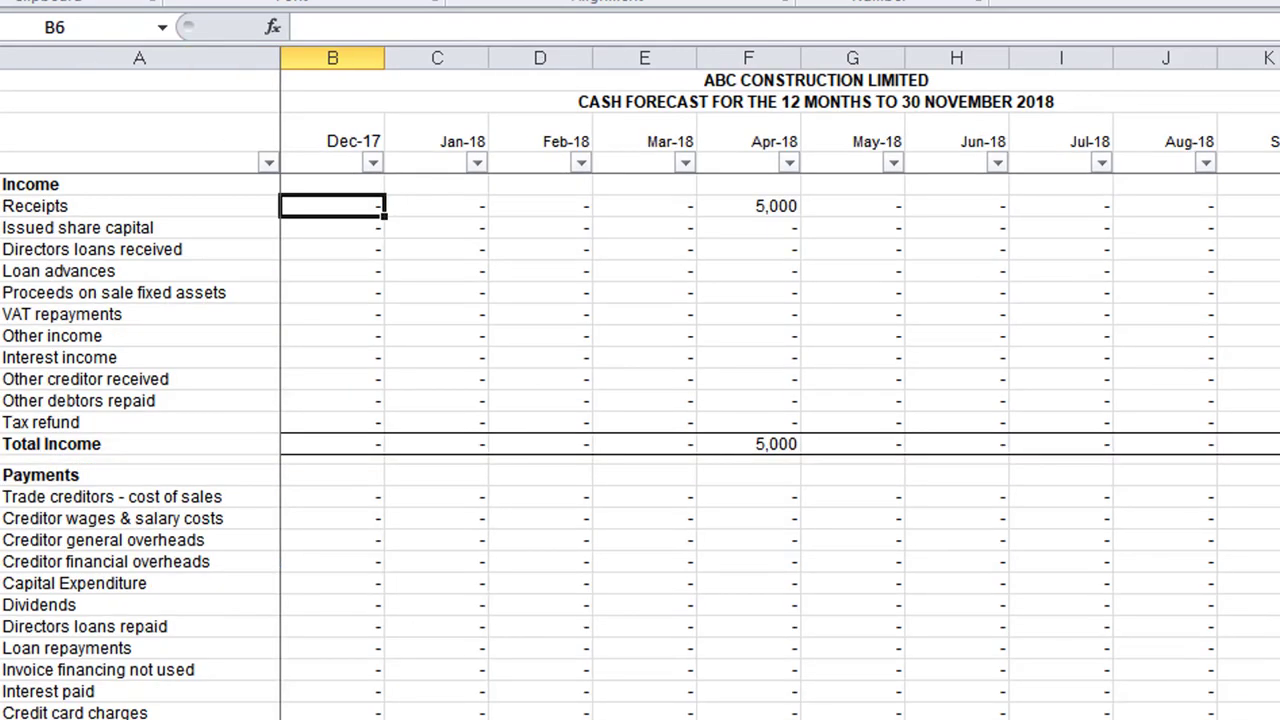
pyautogui.click(748, 206)
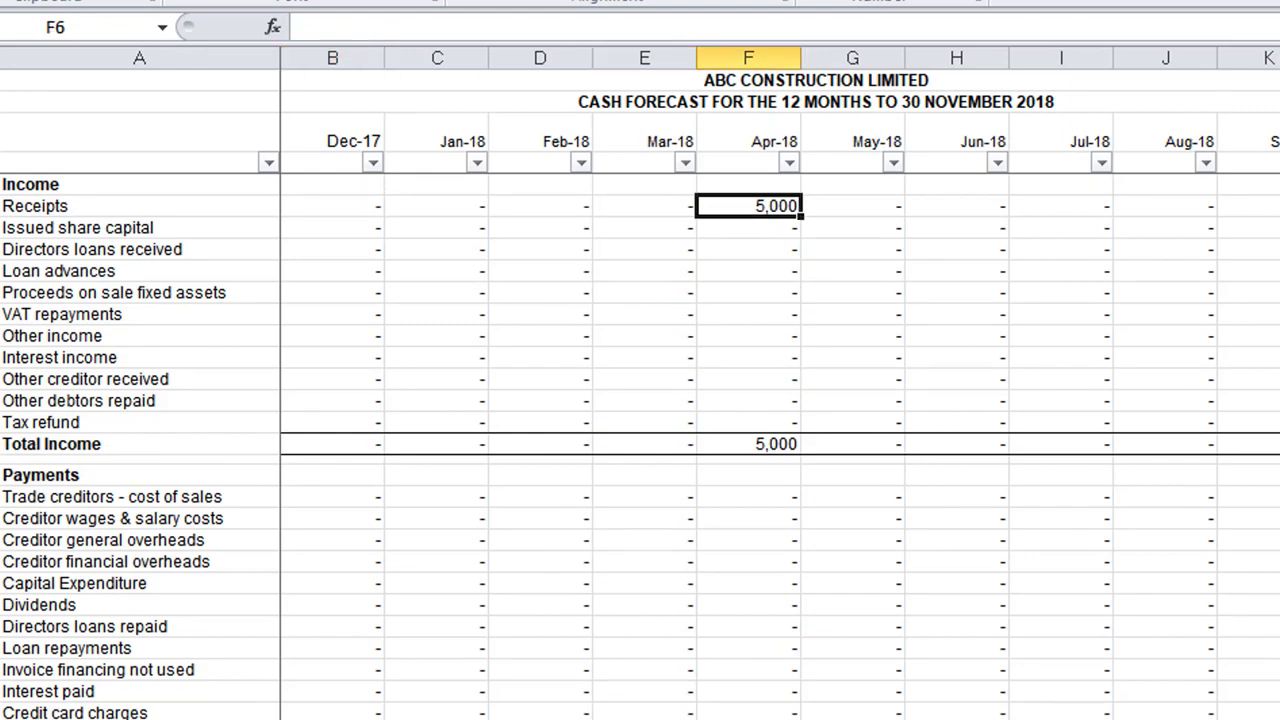
# Set the VAT Terms to Quarterly in the VAT/Sales tax details of the company information.
pyautogui.scroll(-8, 437, 530)
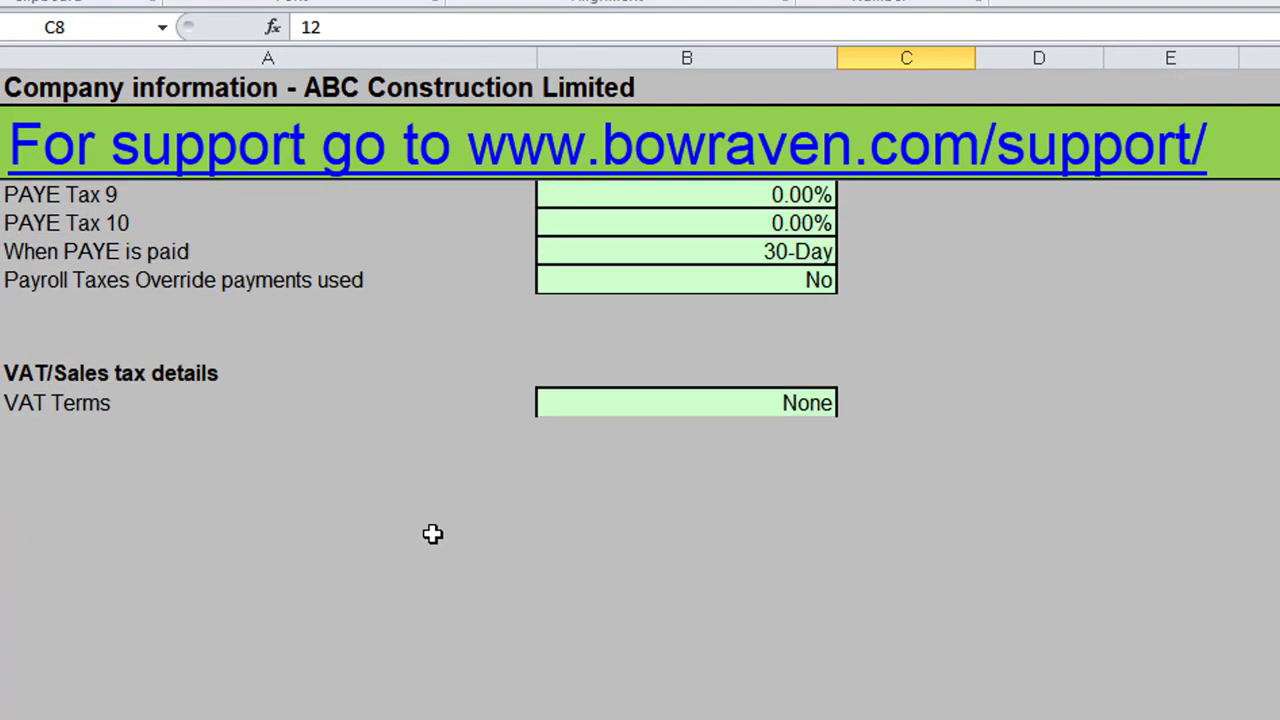
pyautogui.click(731, 413)
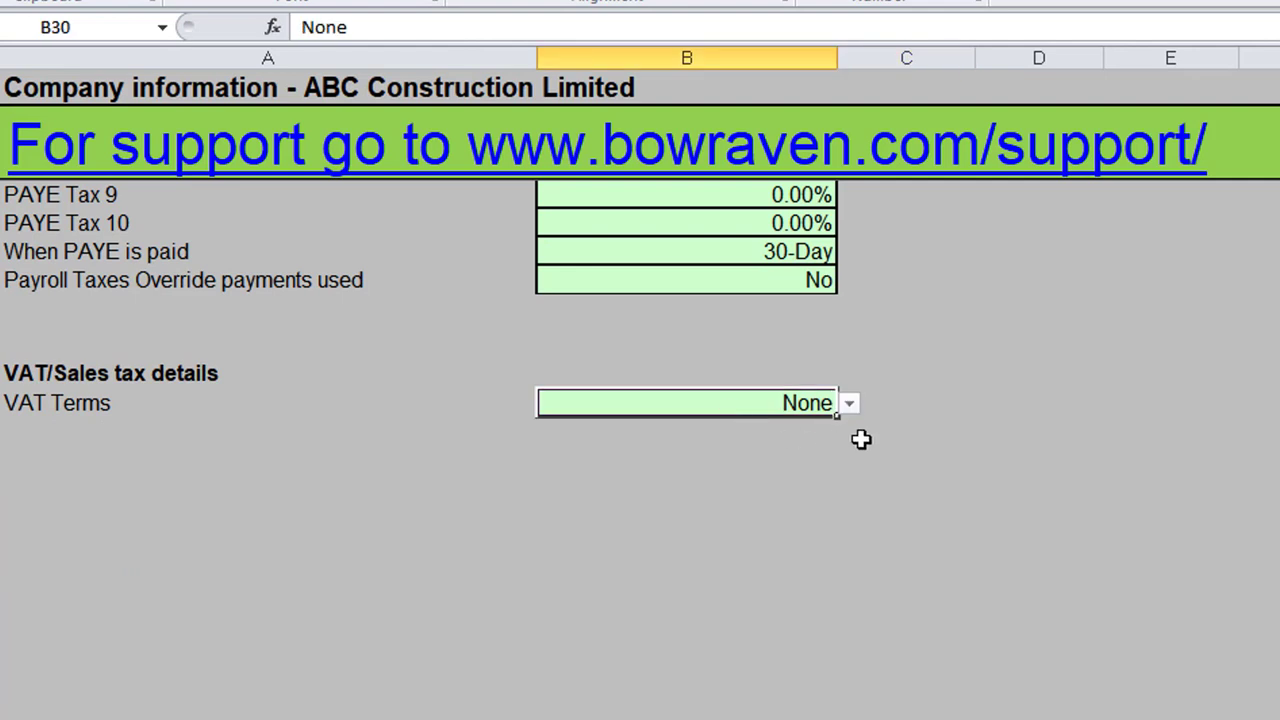
pyautogui.click(852, 406)
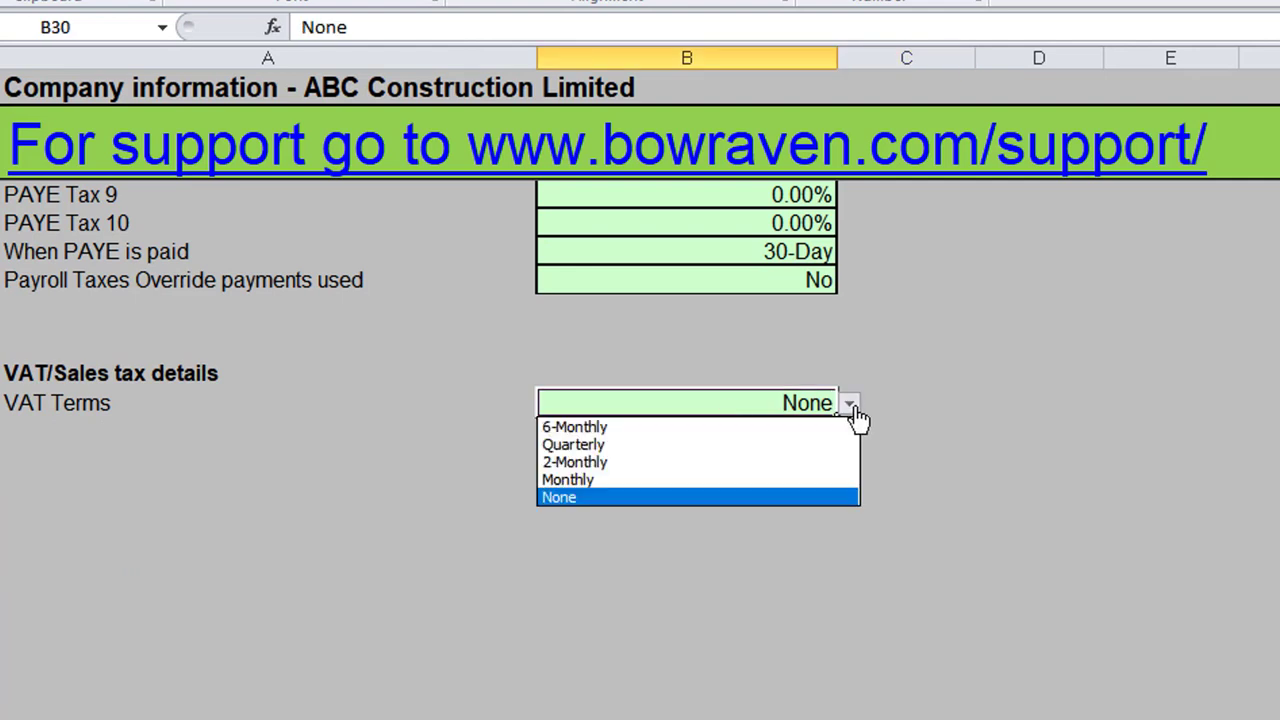
pyautogui.click(637, 447)
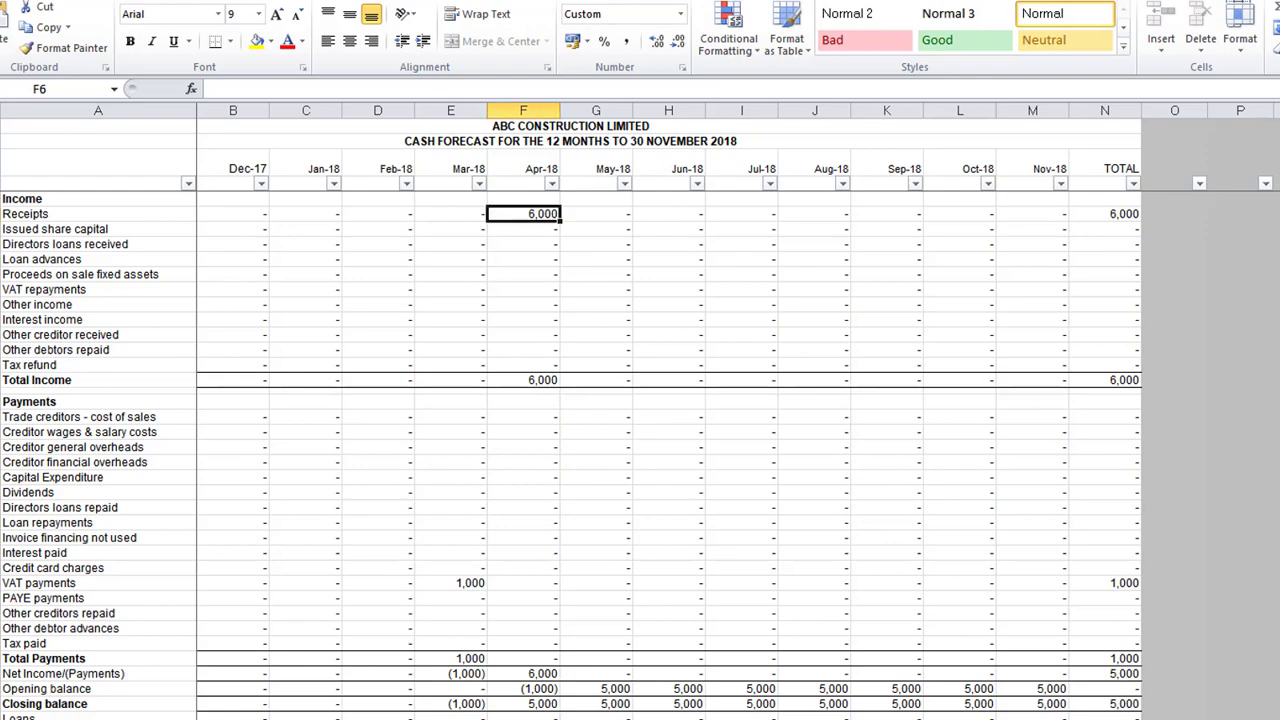
# Examine the trade debtors from Dec-17 to Mar-18 on the balance sheet.
pyautogui.hotkey('ctrl', 'pagedown')
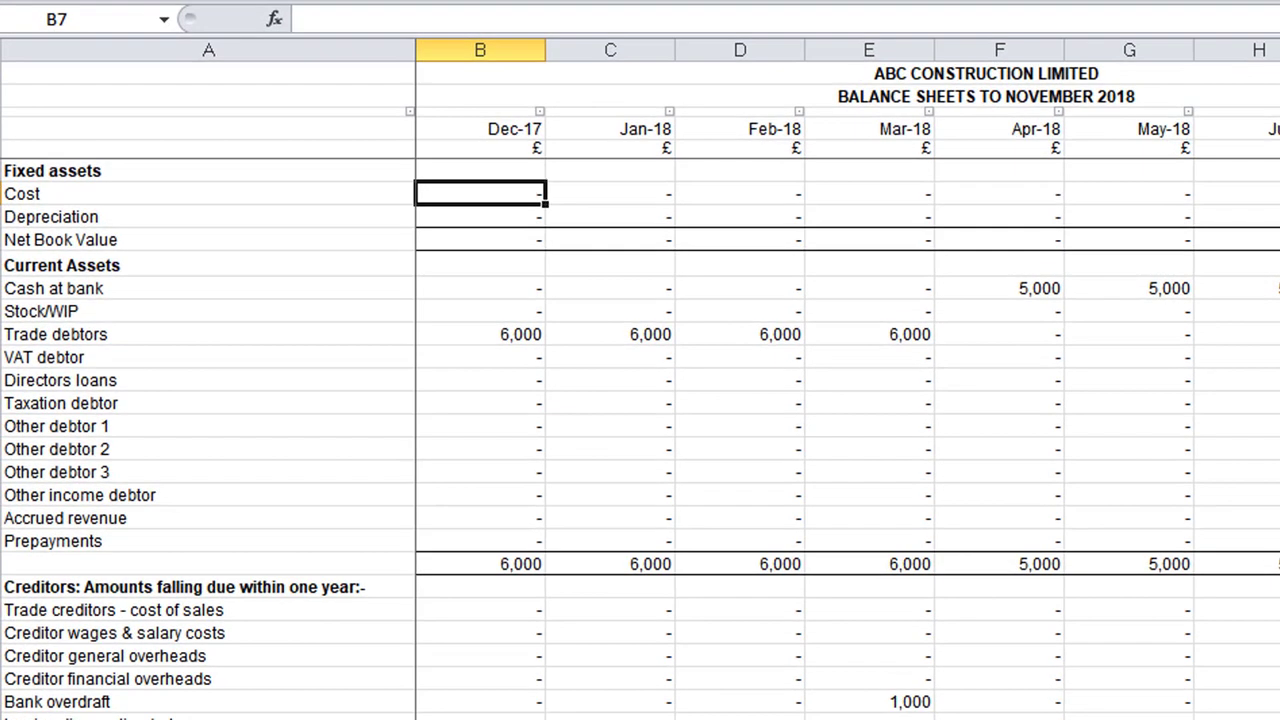
pyautogui.press('Down')
pyautogui.press('Down')
pyautogui.press('Down')
pyautogui.press('Down')
pyautogui.press('Down')
pyautogui.press('Down')
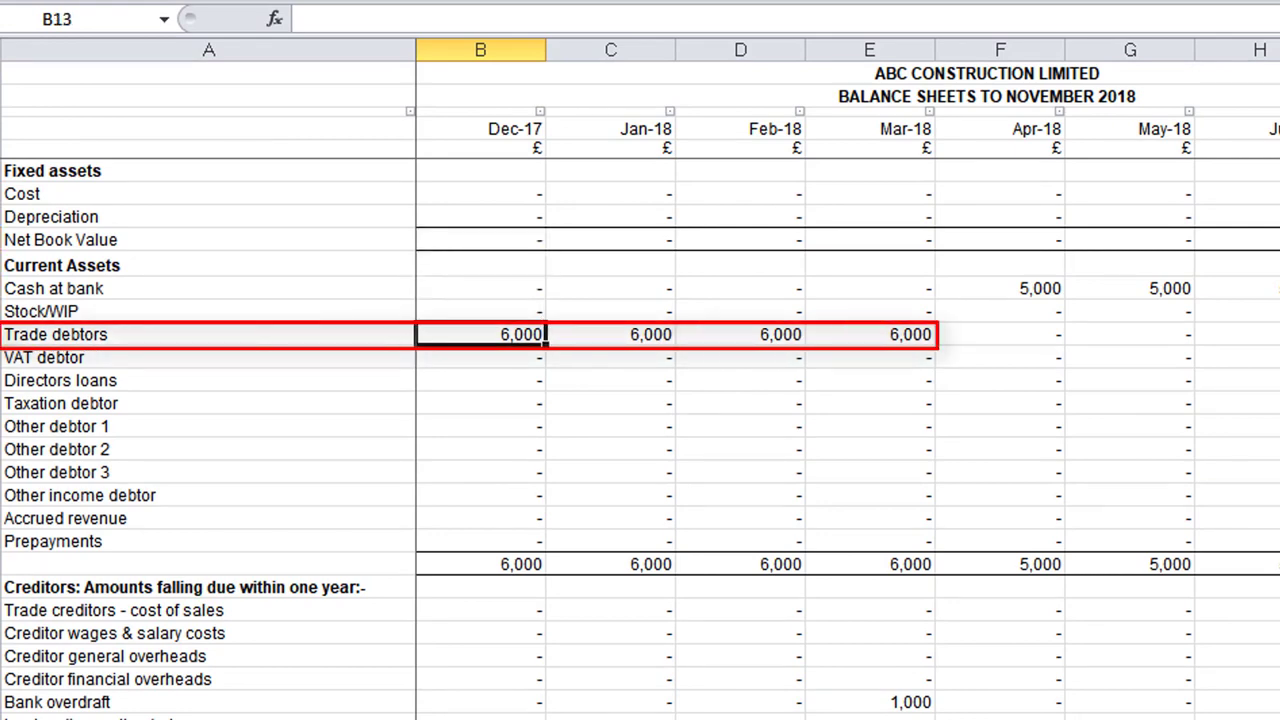
pyautogui.press('Right')
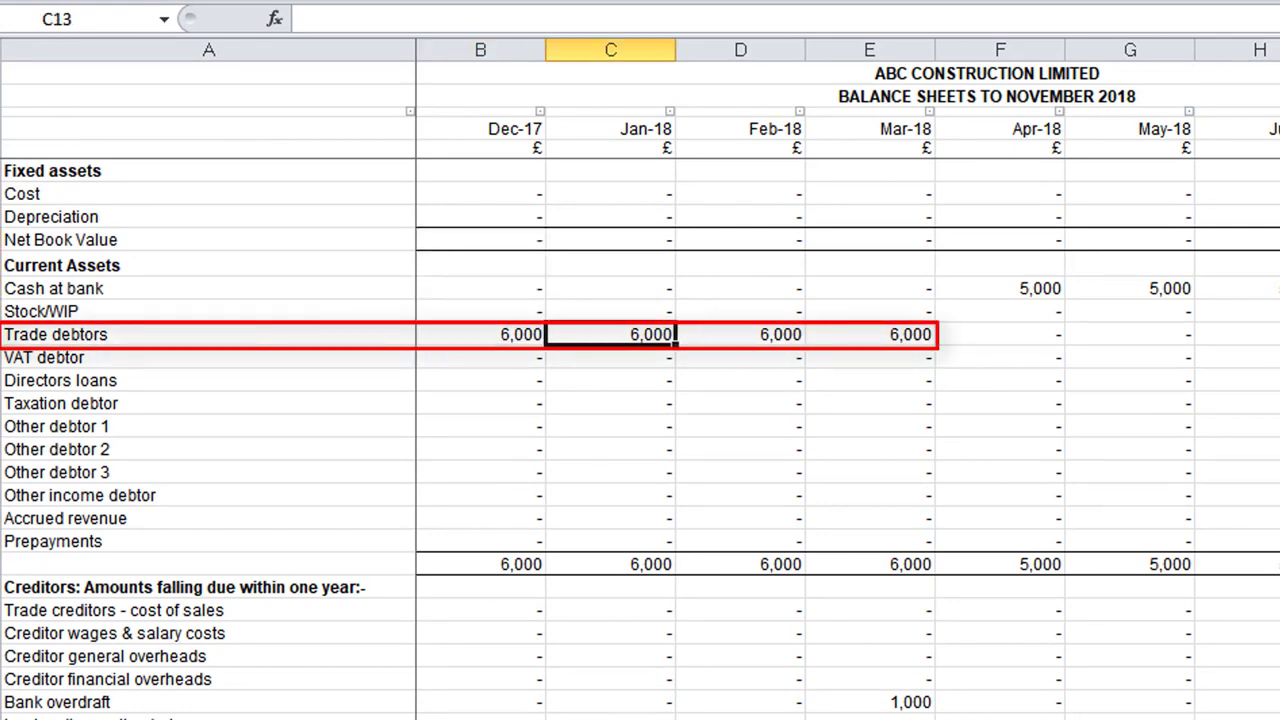
pyautogui.press('Right')
pyautogui.press('Right')
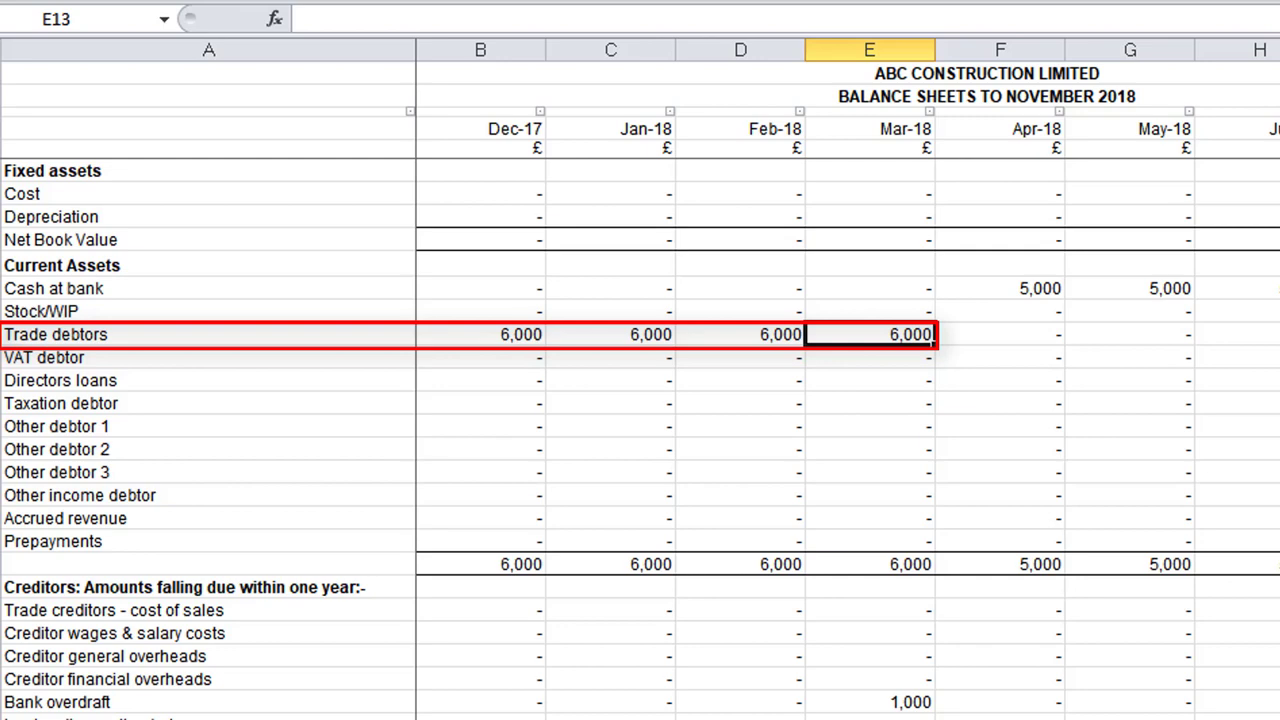
# Examine the Apr-18 cash at bank on the balance sheet and the VAT payments in the cash forecast.
pyautogui.press('Right')
pyautogui.press('Up')
pyautogui.press('Up')
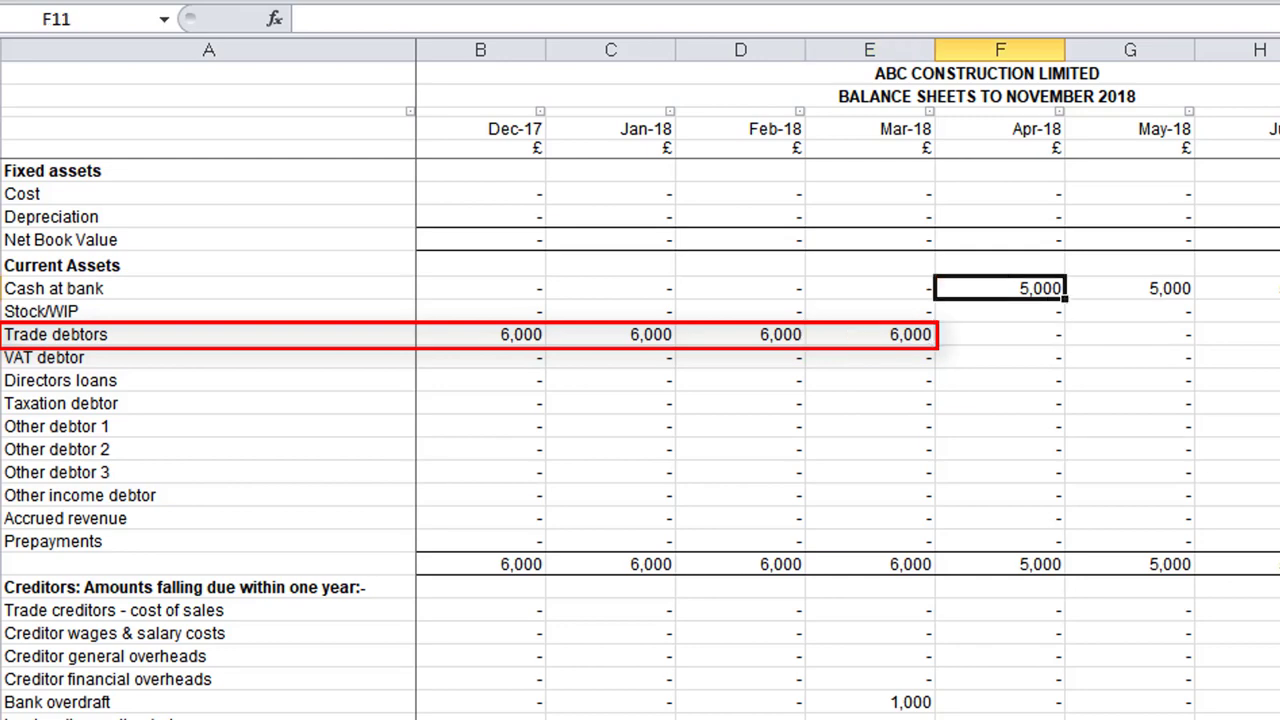
pyautogui.hotkey('ctrl', 'pageup')
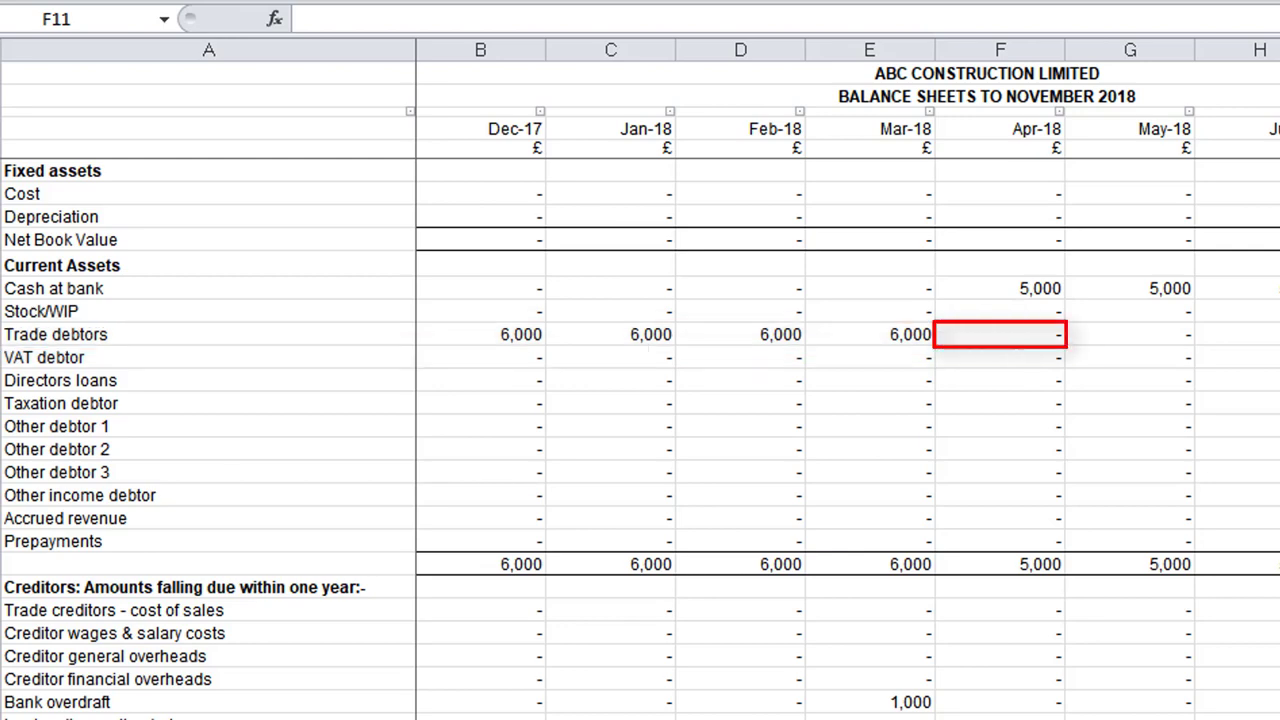
pyautogui.click(1000, 288)
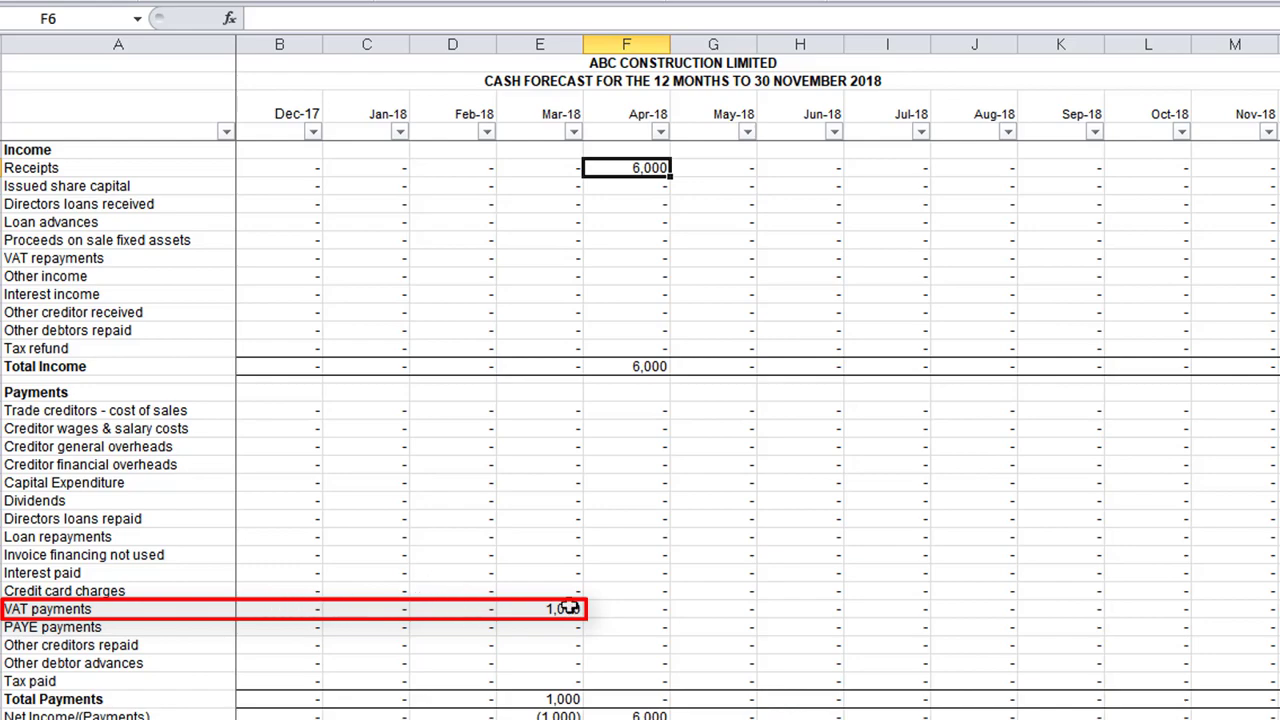
pyautogui.scroll(-1, 551, 591)
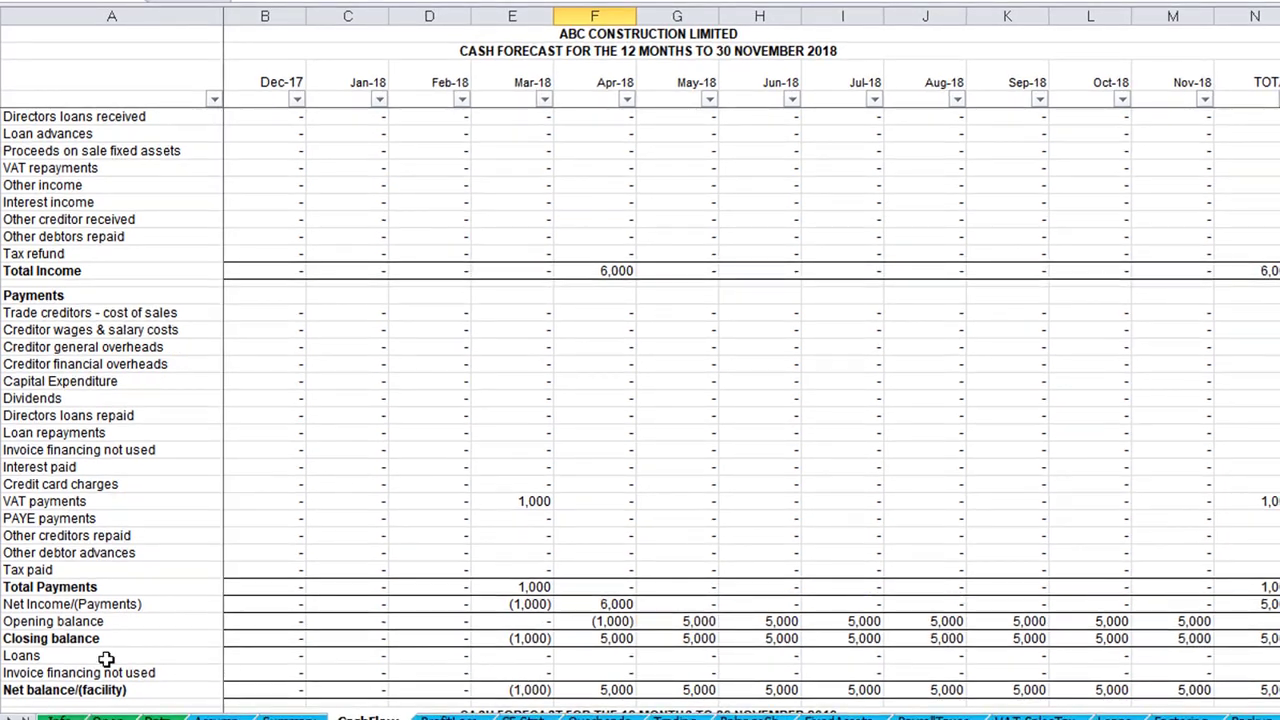